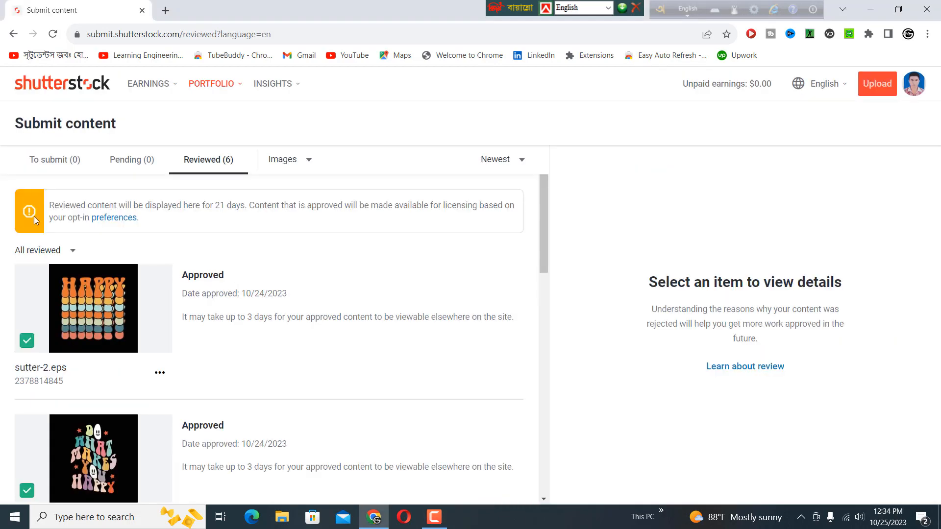
Start a new Illustrator document and set its width and height to 3000 px each.
{"action": "mouse_move", "coordinate": [172, 92]}
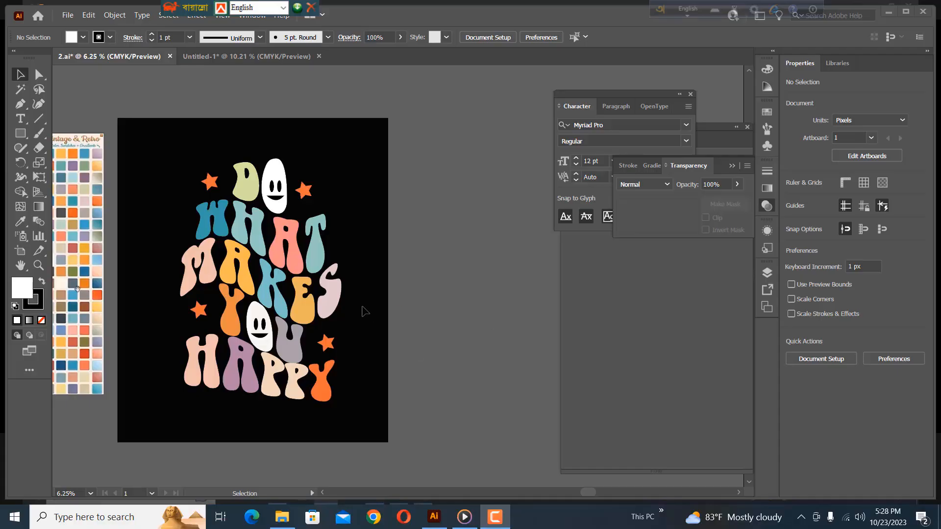
{"action": "left_click", "coordinate": [68, 15]}
{"action": "left_click", "coordinate": [92, 29]}
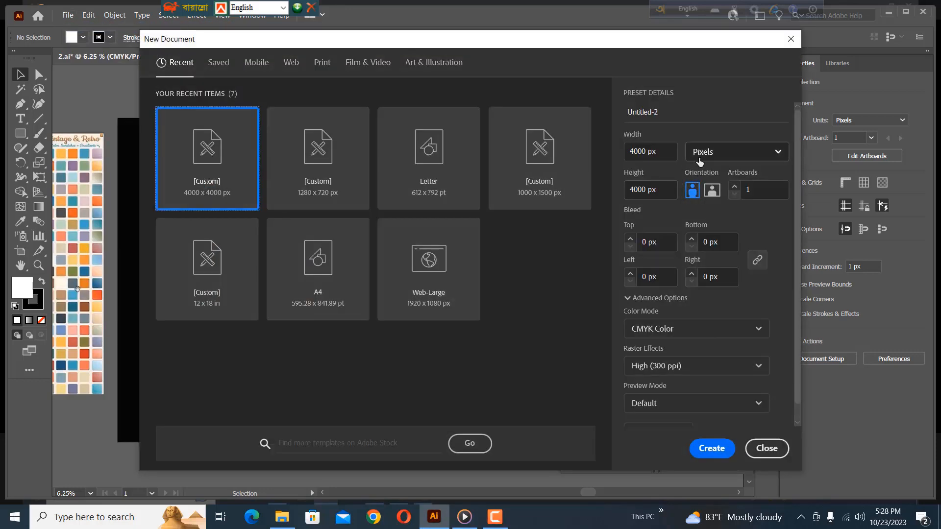
{"action": "left_click", "coordinate": [634, 151]}
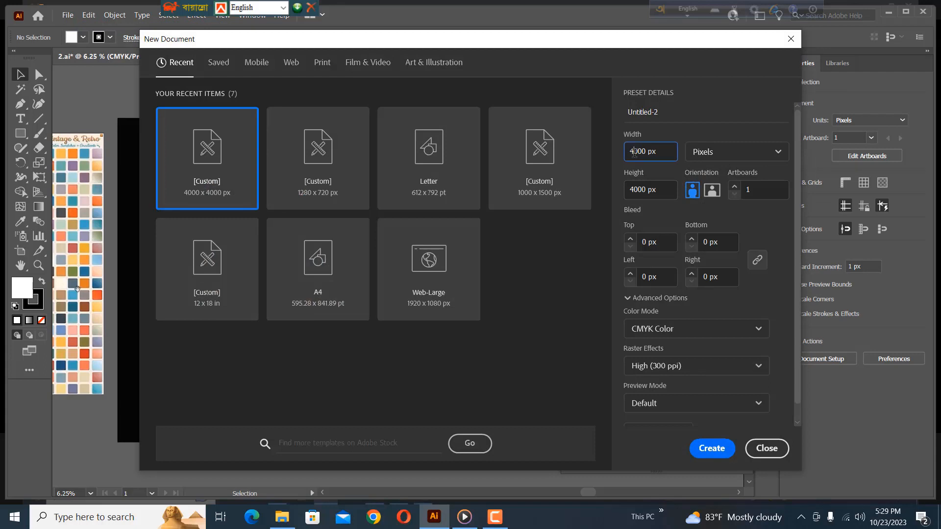
{"action": "key", "text": "BackSpace"}
{"action": "type", "text": "3"}
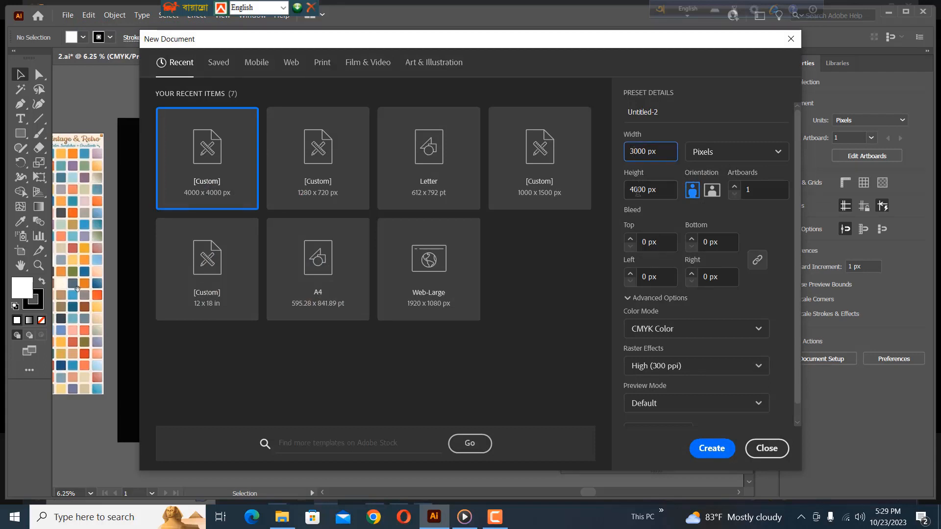
{"action": "left_click", "coordinate": [635, 190]}
{"action": "key", "text": "BackSpace"}
{"action": "type", "text": "3"}
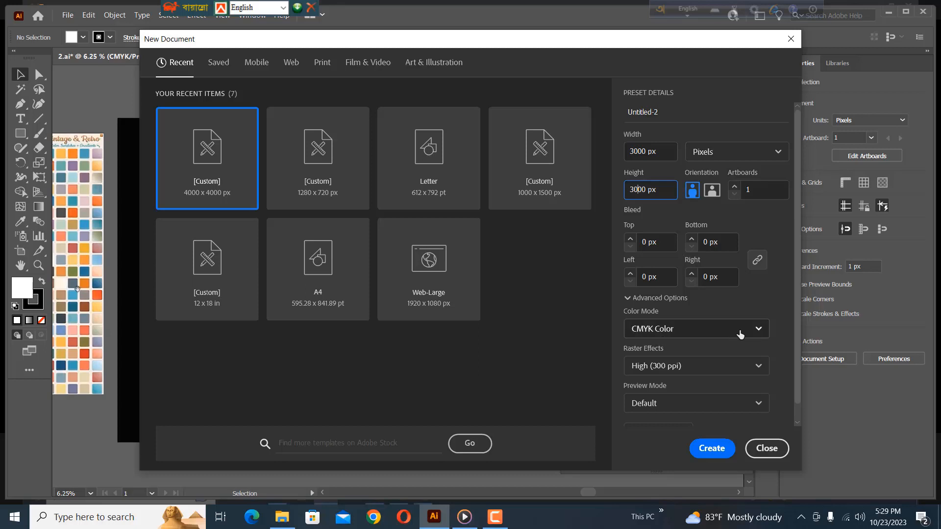
Set the new document's color mode to RGB Color, keep 300 ppi raster effects, and create it.
{"action": "left_click", "coordinate": [740, 334]}
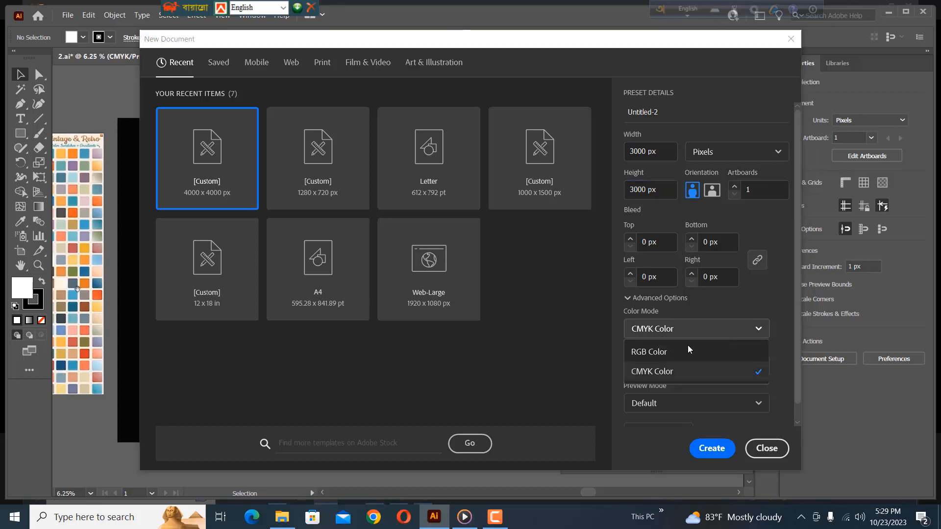
{"action": "left_click", "coordinate": [640, 353]}
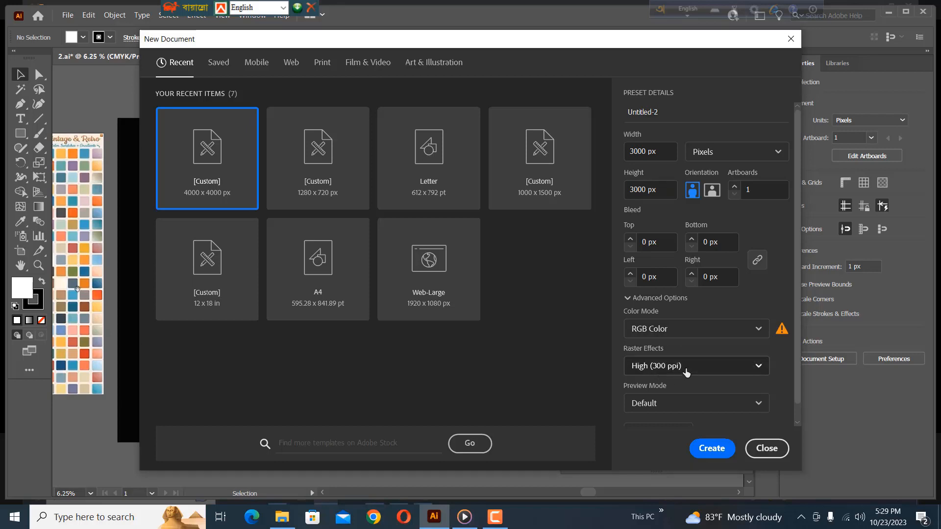
{"action": "scroll", "coordinate": [687, 369], "scroll_direction": "down", "scroll_amount": 1}
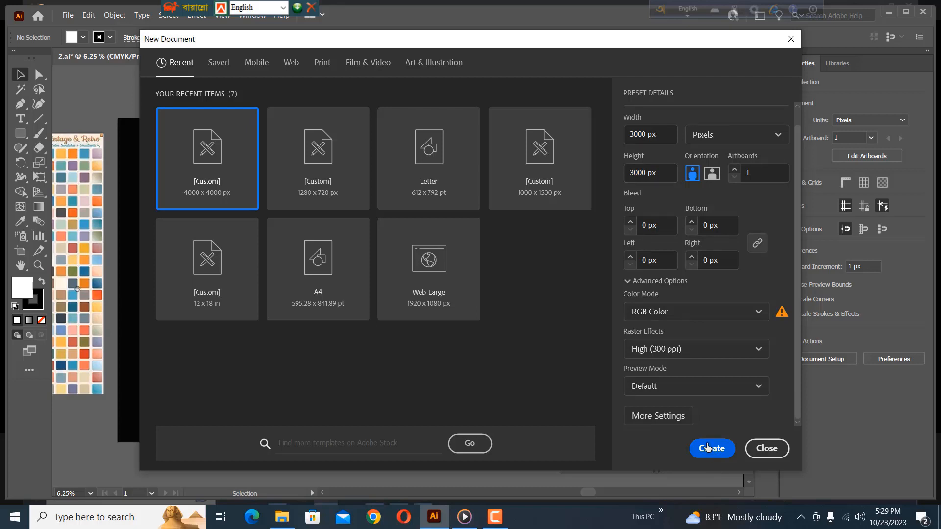
{"action": "left_click", "coordinate": [708, 447]}
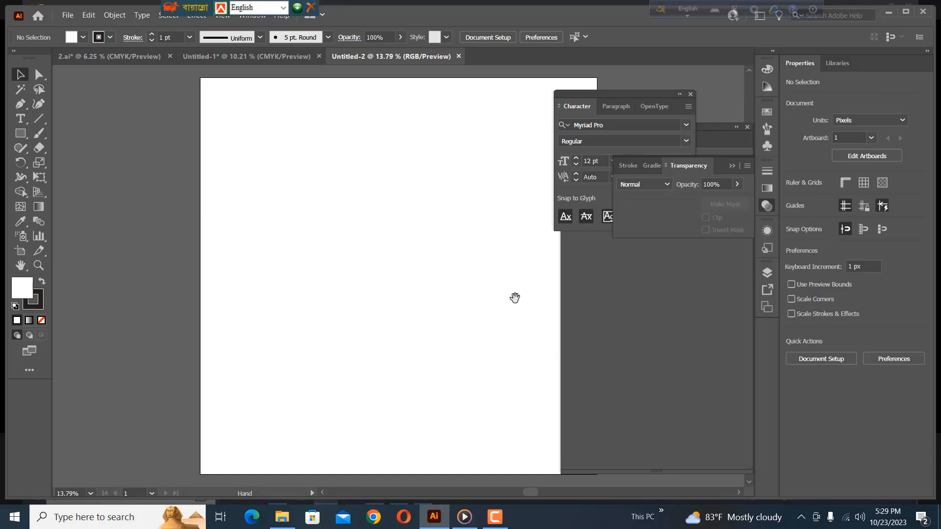
{"action": "left_click_drag", "start_coordinate": [514, 298], "coordinate": [439, 301]}
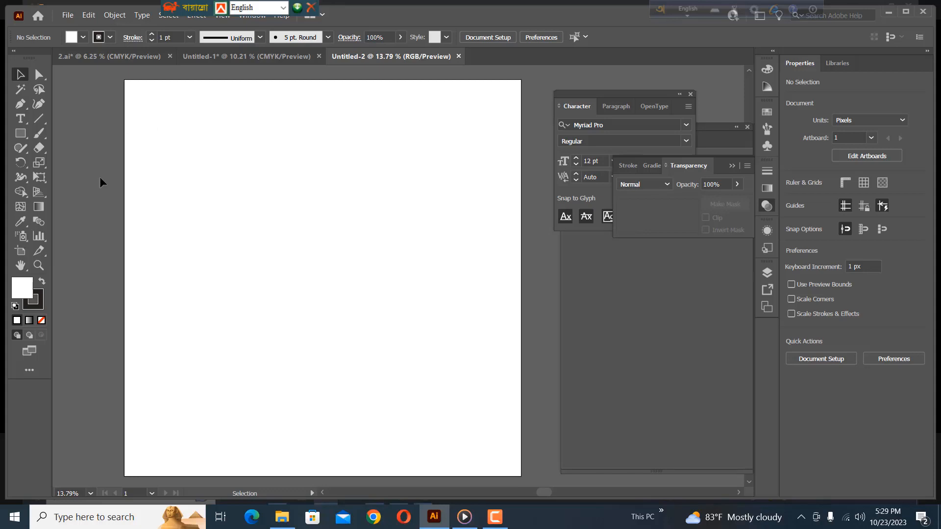
Add a 3000 x 3000 px rectangle with the Rectangle tool.
{"action": "left_click", "coordinate": [19, 135]}
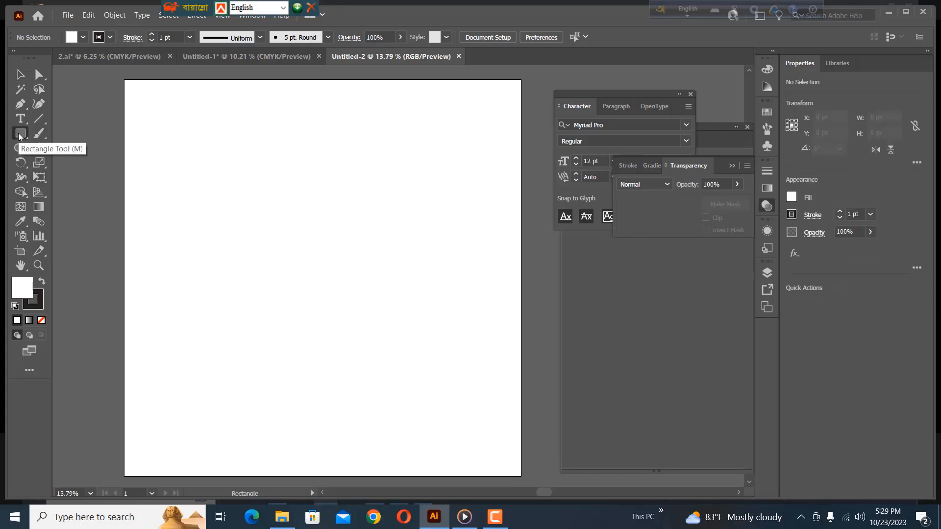
{"action": "left_click", "coordinate": [260, 172]}
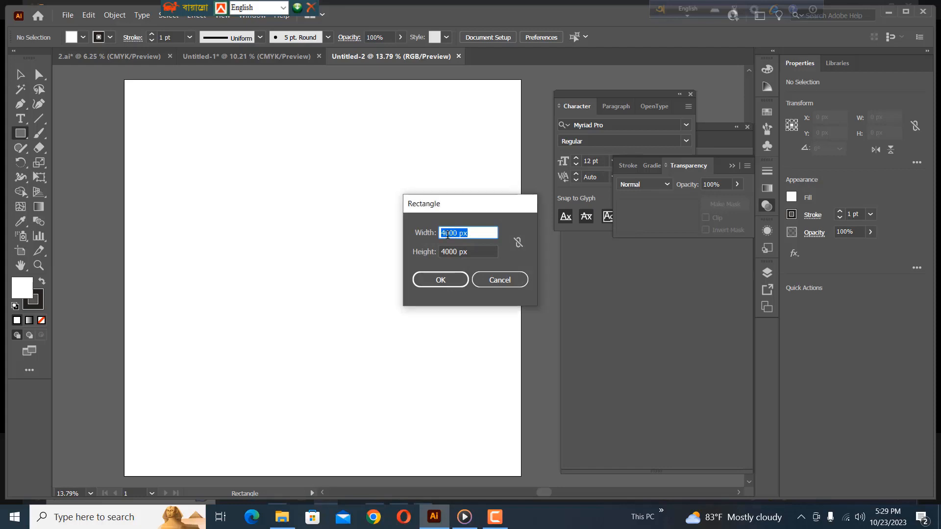
{"action": "left_click", "coordinate": [443, 232]}
{"action": "key", "text": "BackSpace"}
{"action": "type", "text": "3"}
{"action": "left_click", "coordinate": [443, 253]}
{"action": "left_click", "coordinate": [444, 252]}
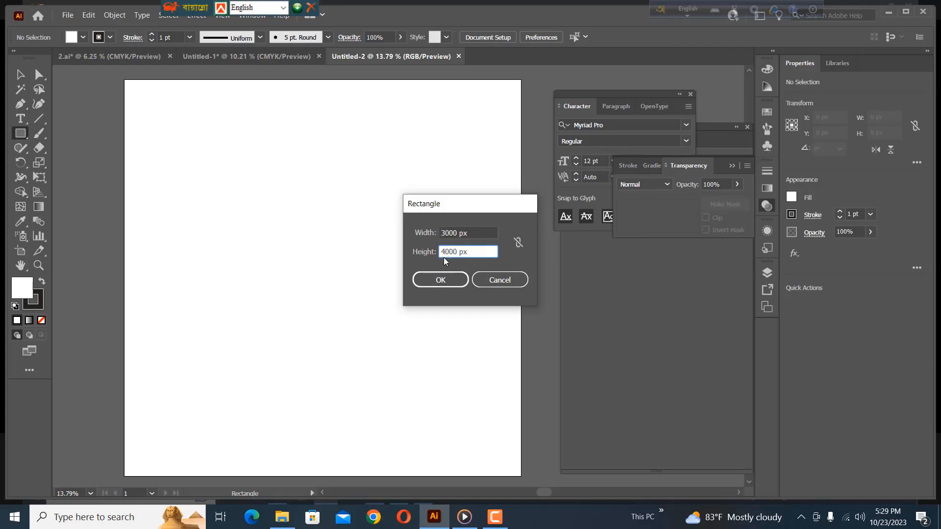
{"action": "key", "text": "BackSpace"}
{"action": "type", "text": "3"}
{"action": "left_click", "coordinate": [441, 280]}
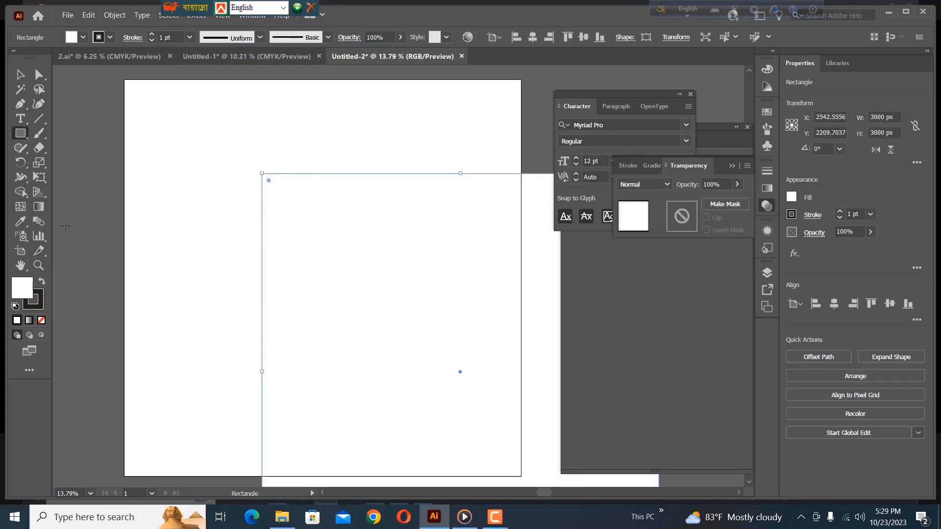
Fill the rectangle with black (000000) and center it horizontally and vertically on the artboard.
{"action": "double_click", "coordinate": [19, 283]}
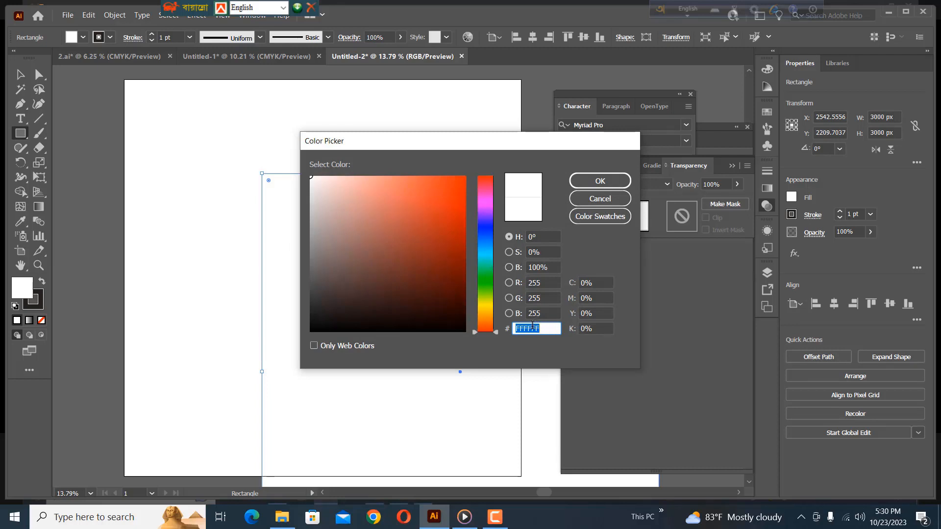
{"action": "type", "text": "000000"}
{"action": "left_click", "coordinate": [599, 181]}
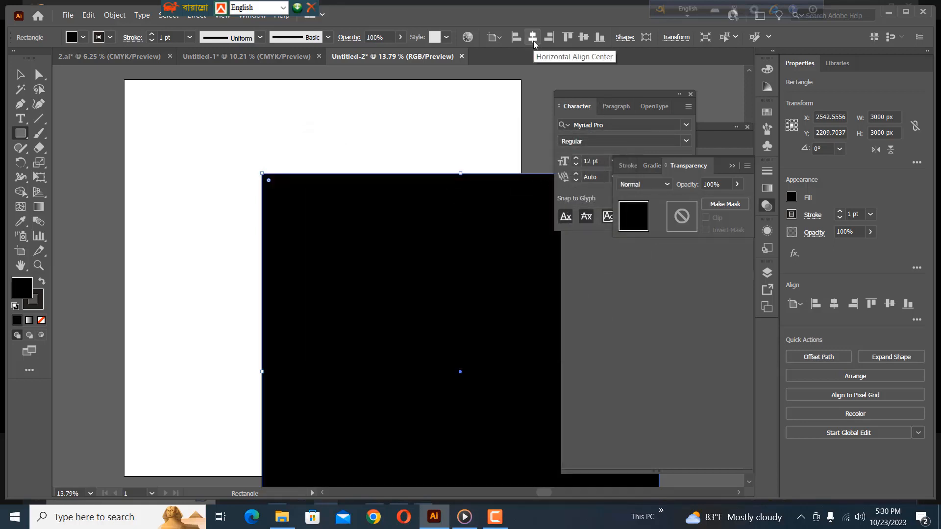
{"action": "left_click", "coordinate": [533, 40]}
{"action": "left_click", "coordinate": [583, 38]}
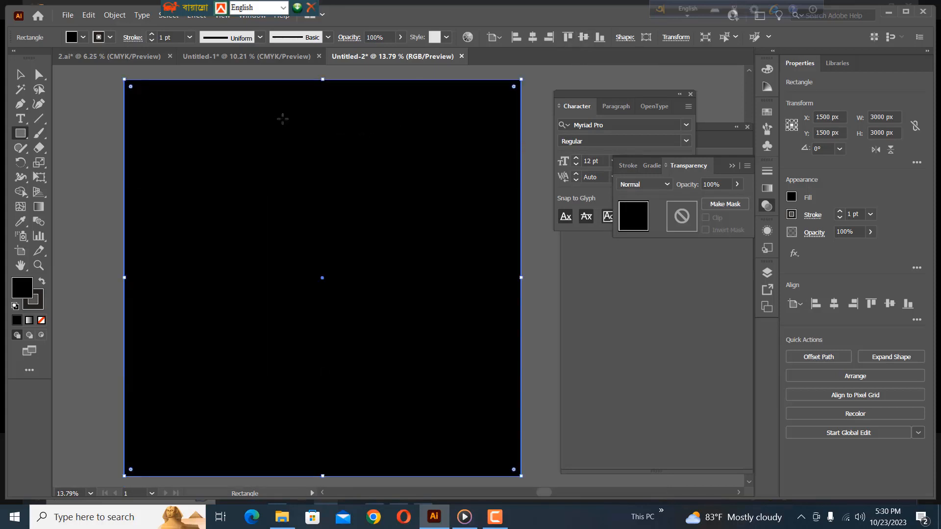
Remove the stroke from the black background rectangle.
{"action": "left_click", "coordinate": [41, 296]}
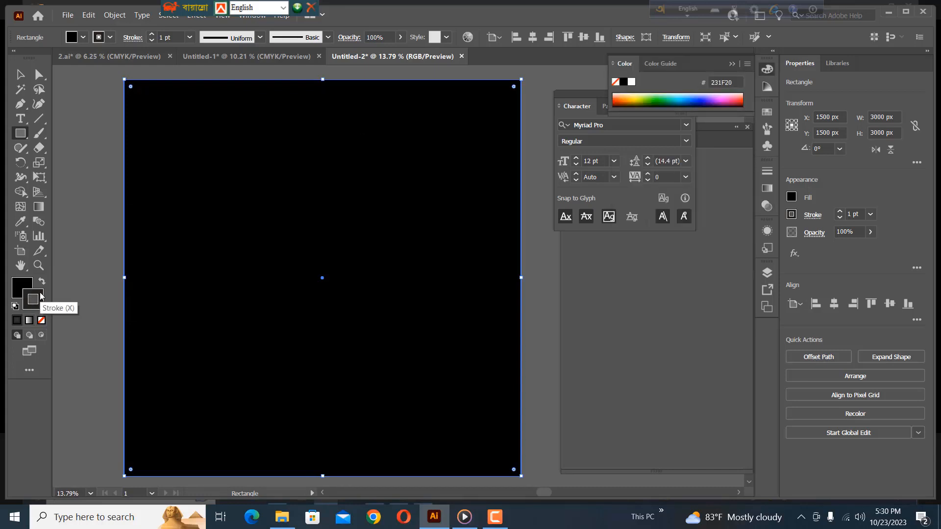
{"action": "left_click", "coordinate": [110, 37]}
{"action": "left_click", "coordinate": [8, 58]}
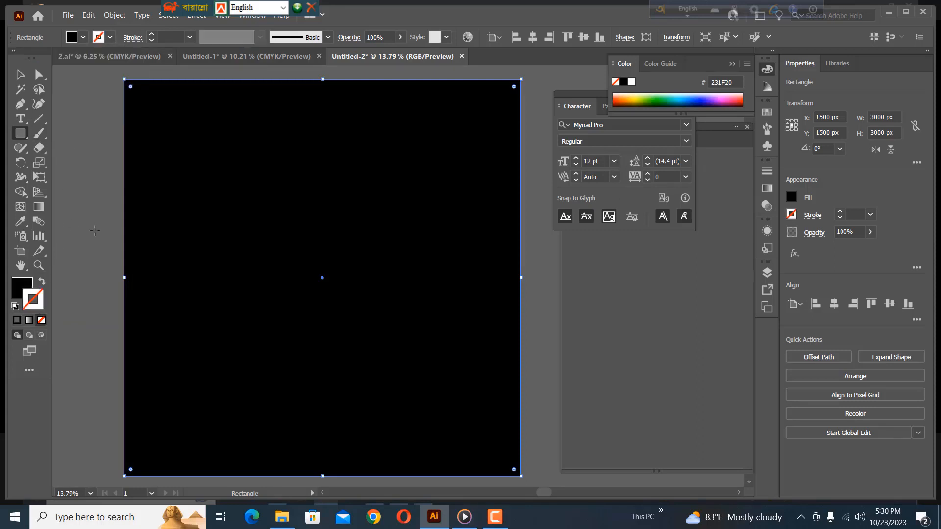
{"action": "left_click", "coordinate": [93, 226]}
{"action": "left_click", "coordinate": [498, 278]}
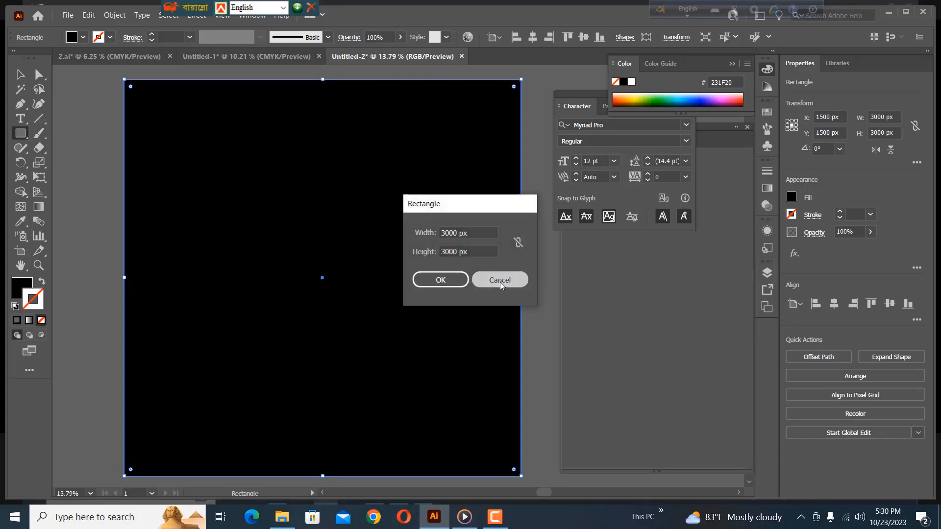
Copy the colorful lettering from Untitled-1 onto the black background in Untitled-2, scaled to about 1557 x 2349 px.
{"action": "left_click", "coordinate": [256, 56]}
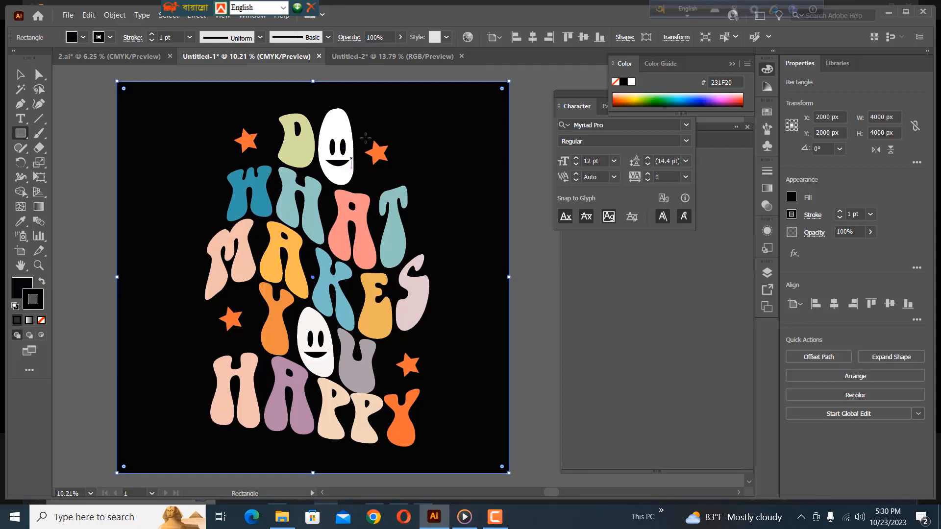
{"action": "left_click", "coordinate": [17, 77]}
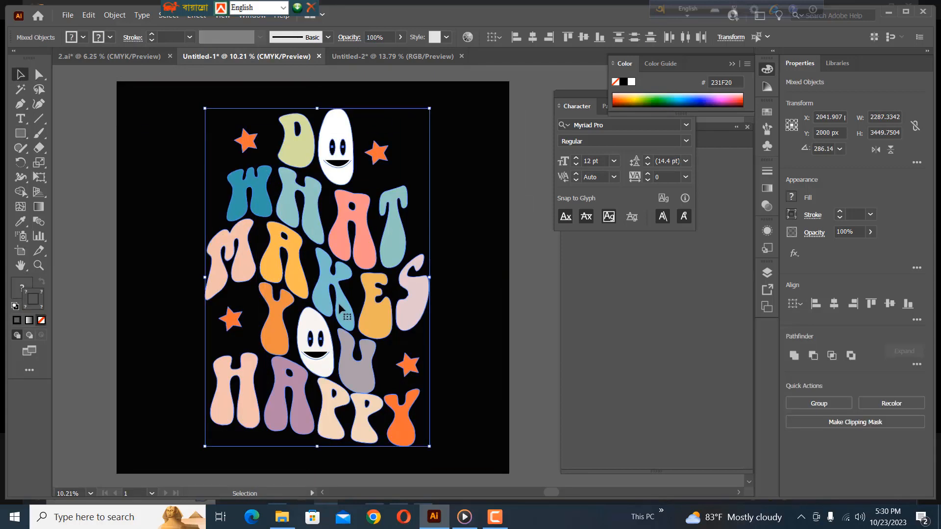
{"action": "left_click_drag", "start_coordinate": [301, 212], "coordinate": [311, 247]}
{"action": "left_click_drag", "start_coordinate": [183, 80], "coordinate": [212, 154]}
{"action": "left_click_drag", "start_coordinate": [323, 231], "coordinate": [306, 214]}
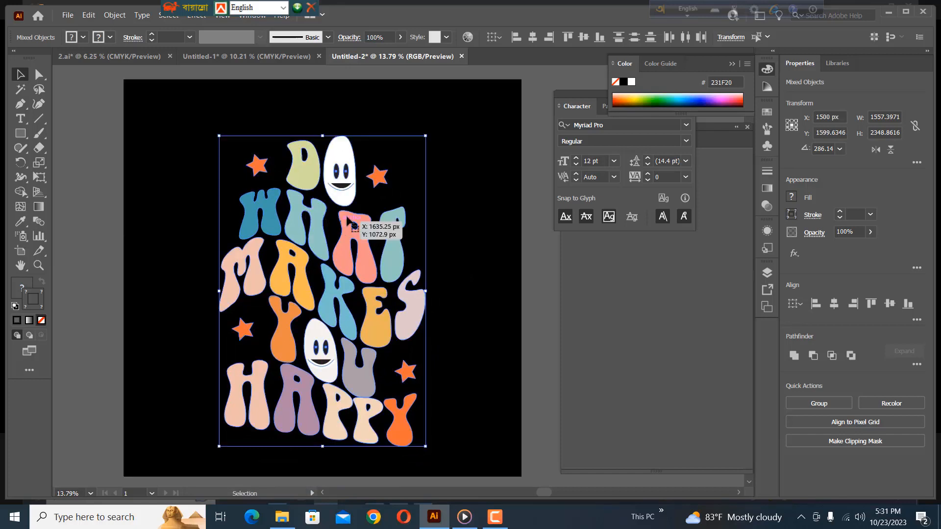
Group the lettering artwork, center it vertically on the artboard, then ungroup and deselect it.
{"action": "key", "text": "ctrl+g"}
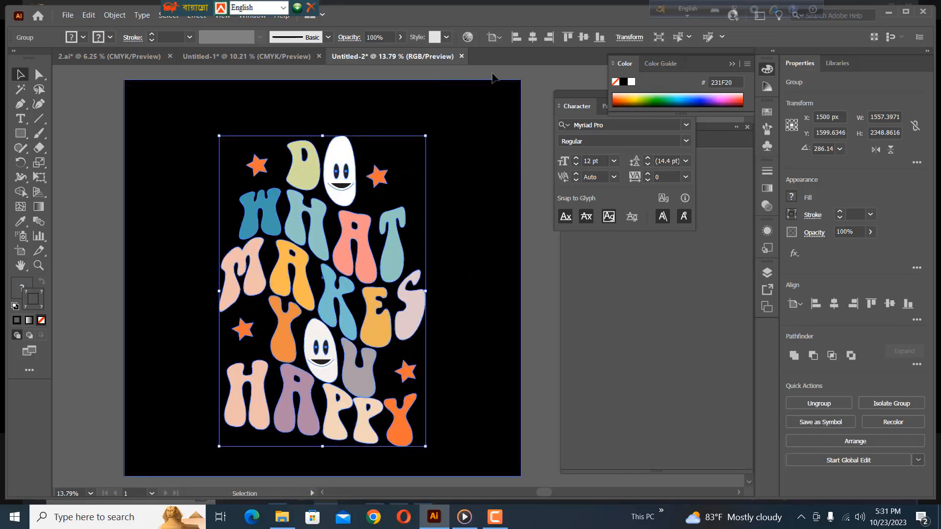
{"action": "left_click", "coordinate": [583, 37]}
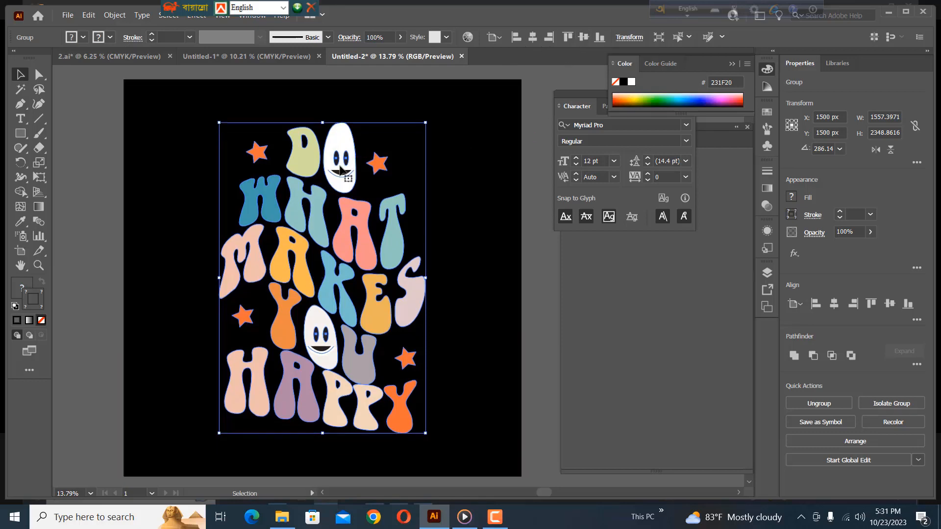
{"action": "right_click", "coordinate": [334, 165]}
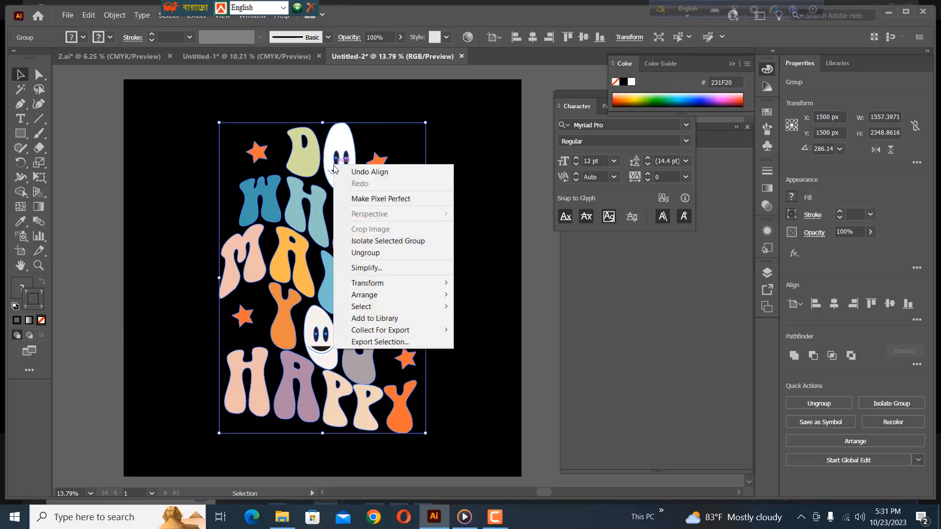
{"action": "left_click", "coordinate": [366, 253]}
{"action": "left_click", "coordinate": [456, 210]}
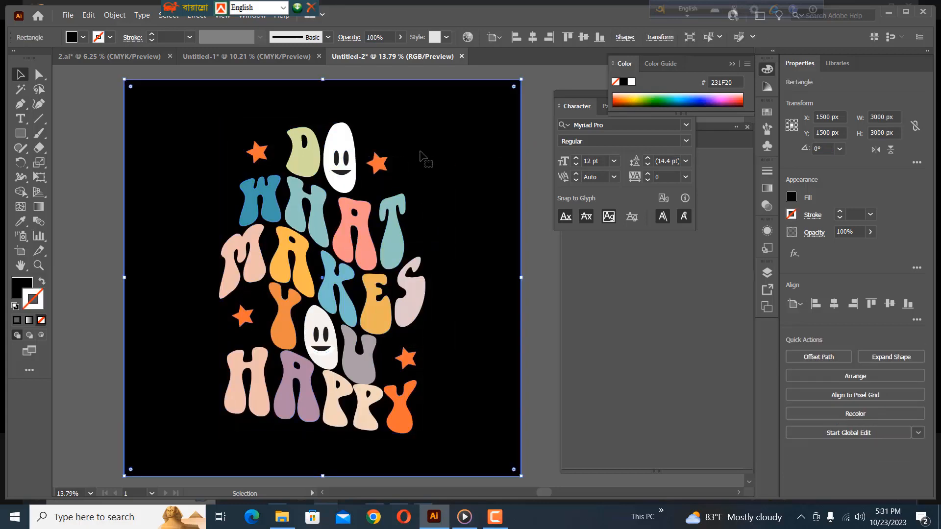
{"action": "left_click", "coordinate": [535, 153]}
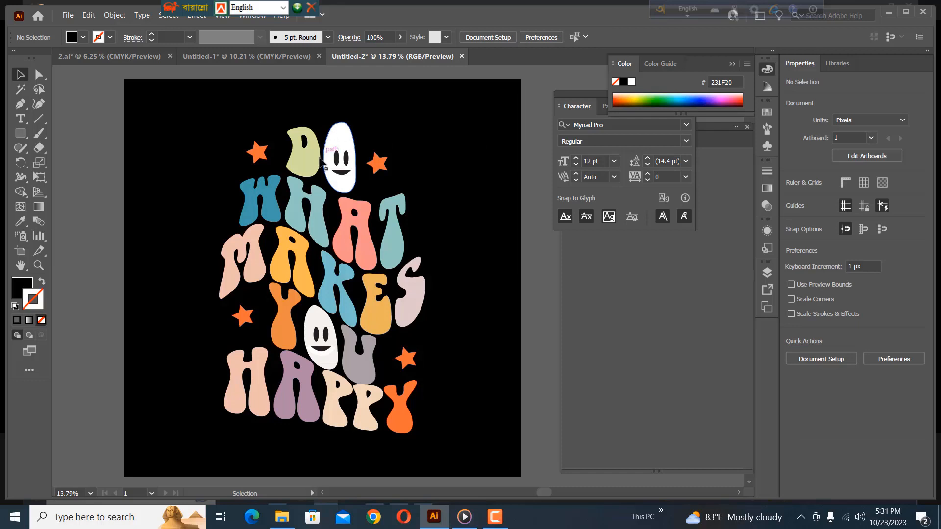
Select individual letters, a smiley face, stars and the background to check that they are separate objects.
{"action": "left_click", "coordinate": [316, 162]}
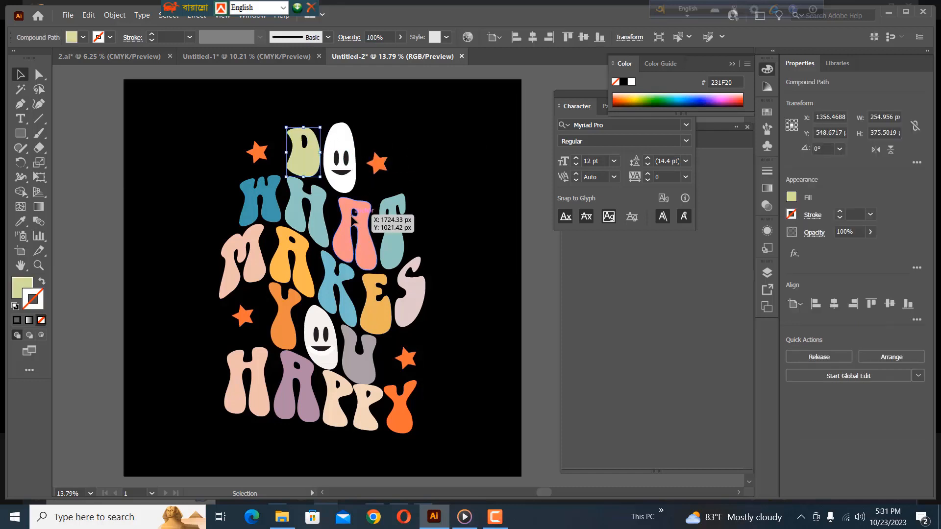
{"action": "left_click", "coordinate": [356, 223]}
{"action": "left_click", "coordinate": [317, 331]}
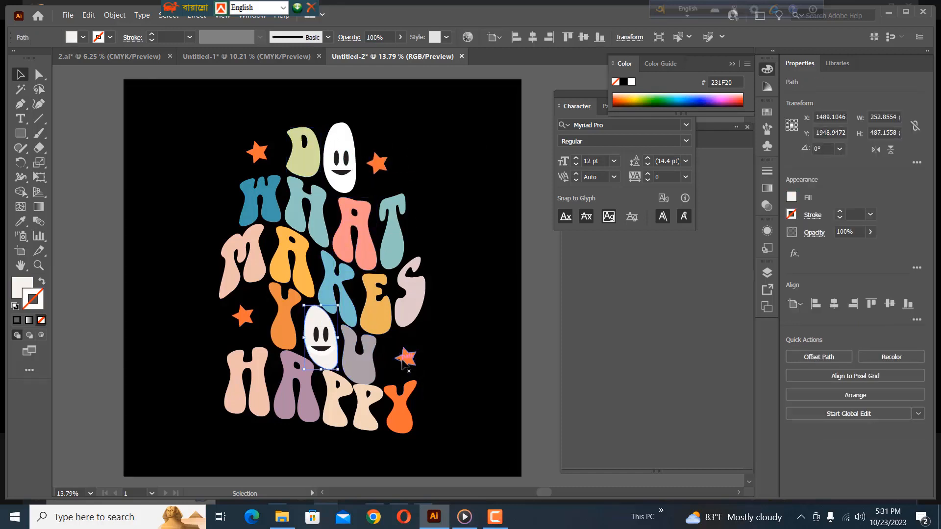
{"action": "left_click", "coordinate": [405, 358]}
{"action": "left_click", "coordinate": [424, 237]}
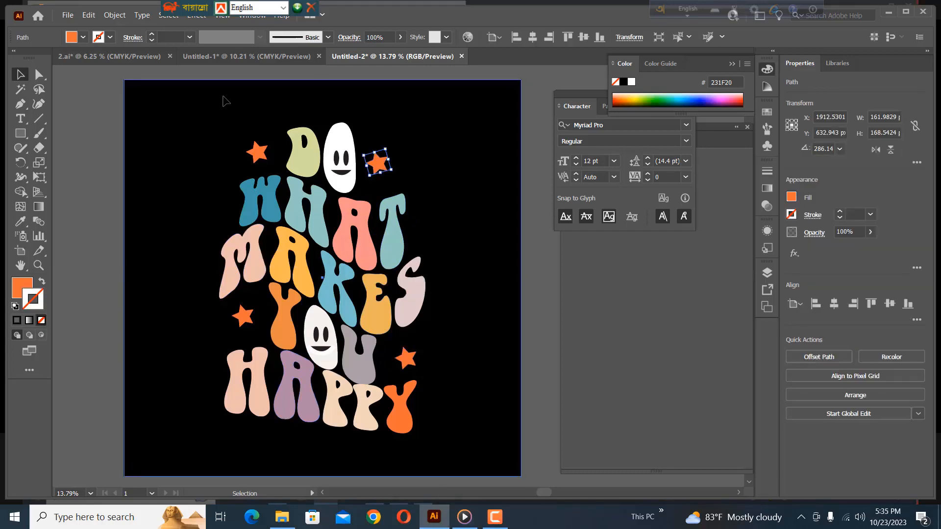
{"action": "left_click", "coordinate": [225, 101]}
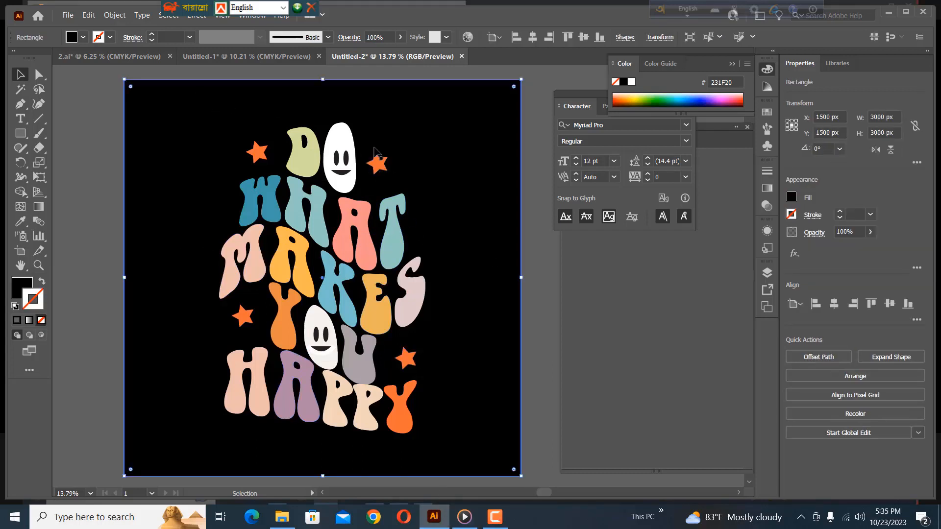
Save a copy of the design to the Desktop as an Illustrator EPS file named sutterstock.
{"action": "left_click", "coordinate": [68, 16]}
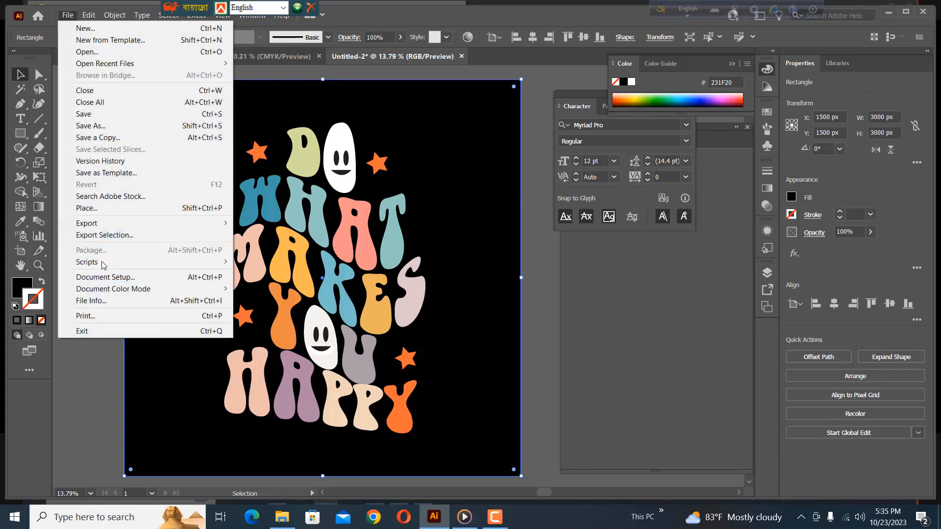
{"action": "left_click", "coordinate": [94, 127]}
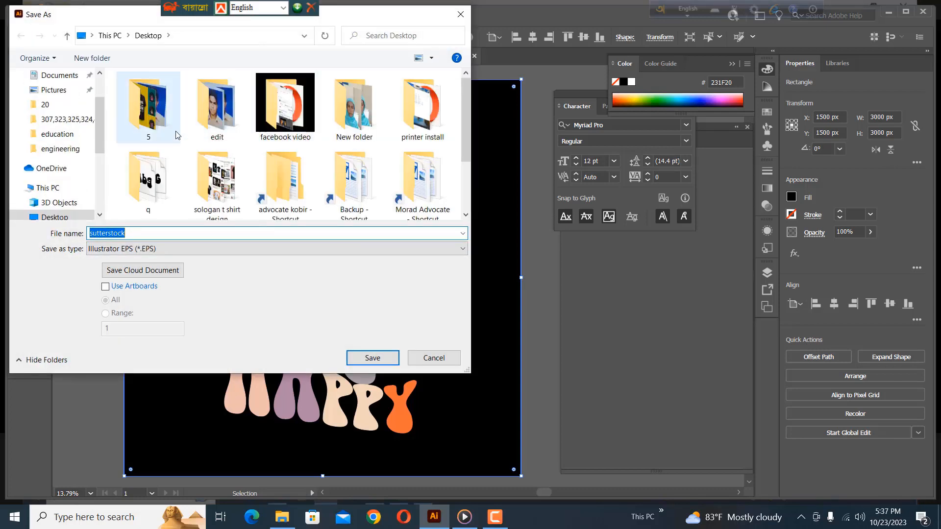
{"action": "scroll", "coordinate": [101, 94], "scroll_direction": "up", "scroll_amount": 2}
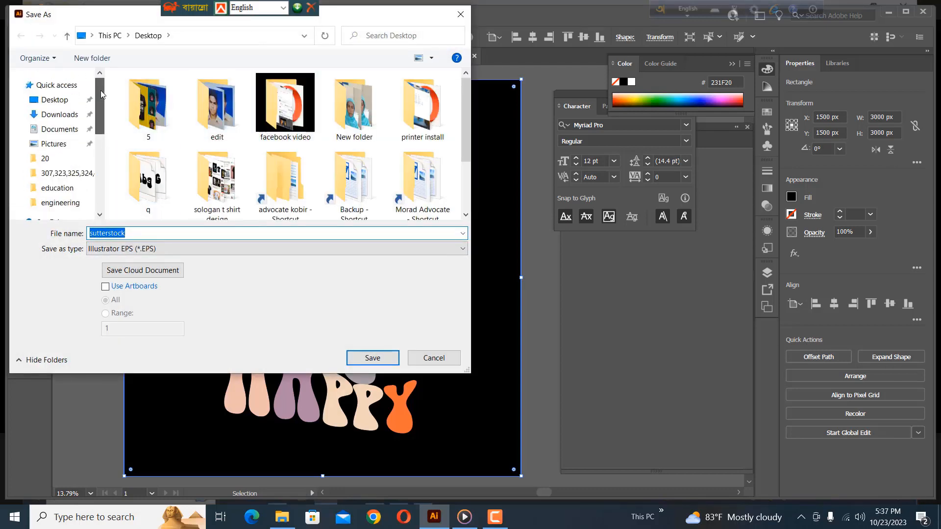
{"action": "left_click", "coordinate": [55, 99]}
{"action": "left_click", "coordinate": [160, 232]}
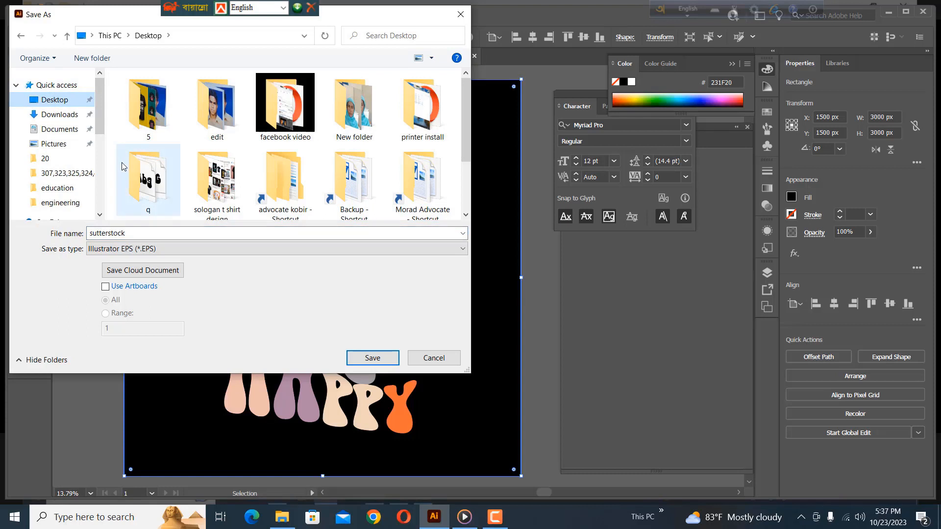
{"action": "double_click", "coordinate": [137, 235]}
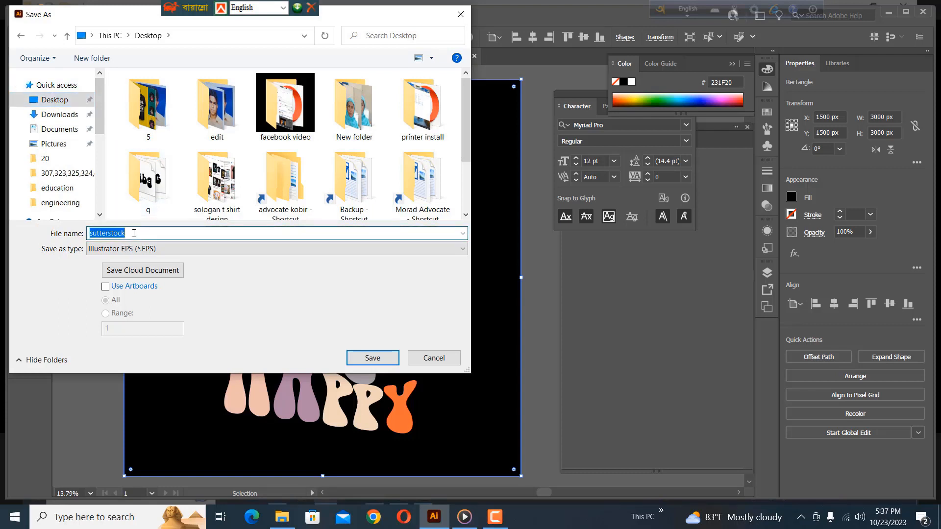
{"action": "left_click", "coordinate": [134, 233]}
{"action": "left_click", "coordinate": [371, 357]}
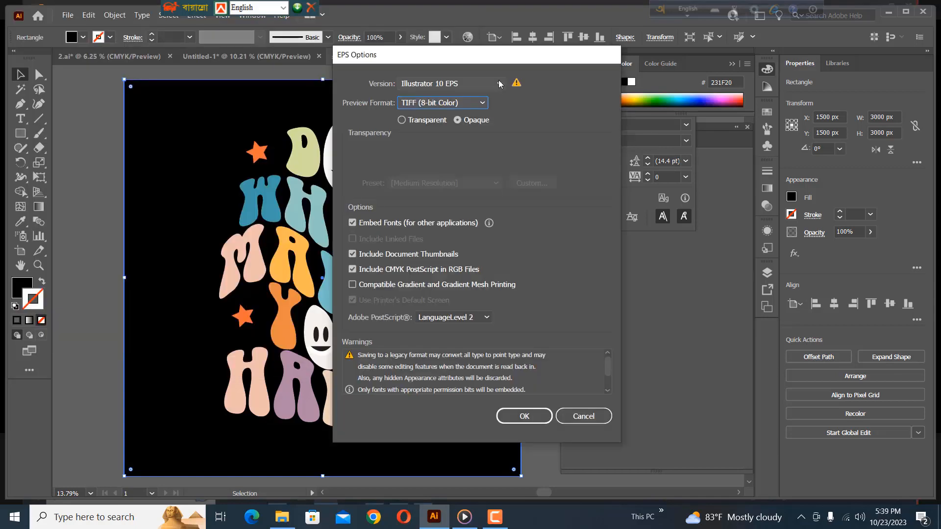
Set the EPS version to Illustrator 10 EPS and finish saving, accepting the older format.
{"action": "left_click", "coordinate": [500, 84]}
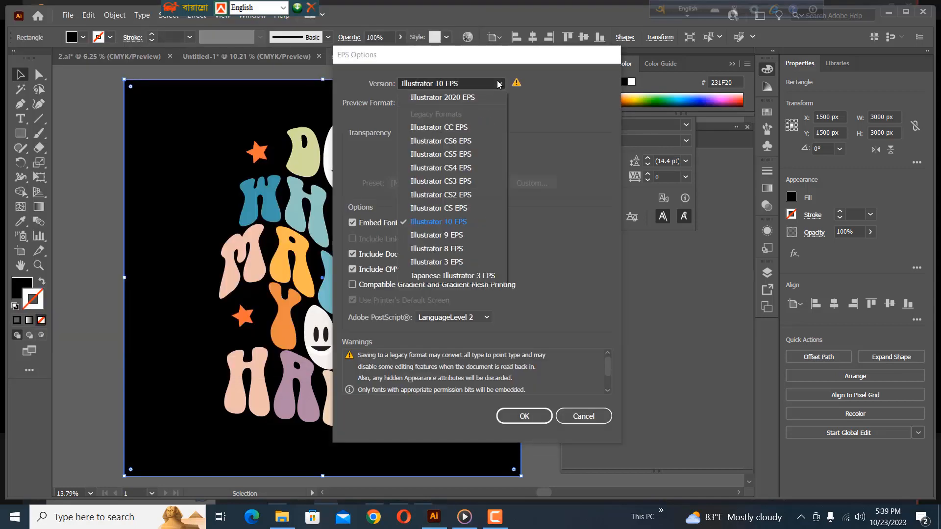
{"action": "left_click", "coordinate": [461, 226]}
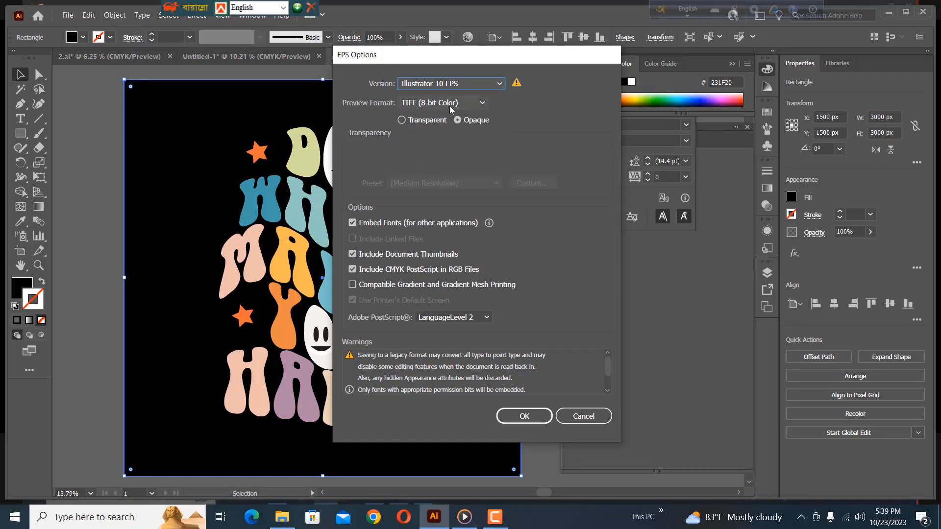
{"action": "left_click", "coordinate": [524, 416]}
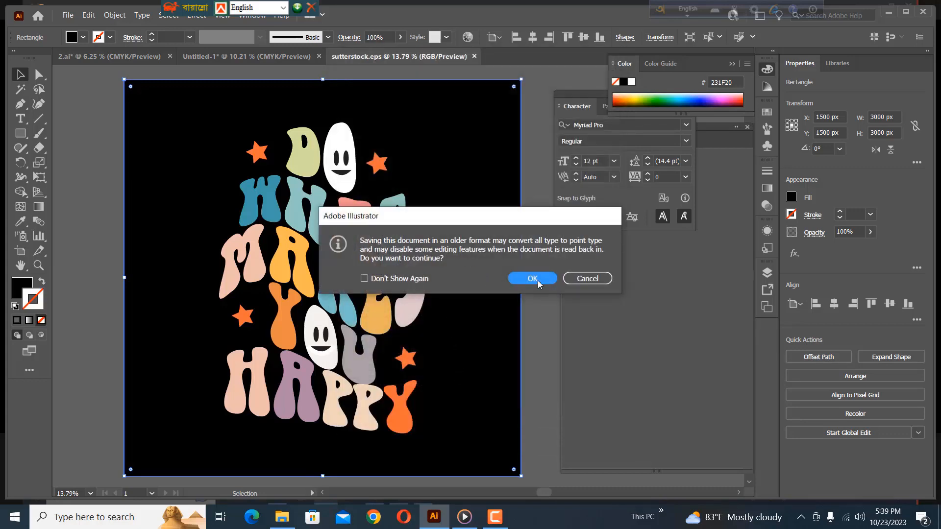
{"action": "left_click", "coordinate": [538, 282]}
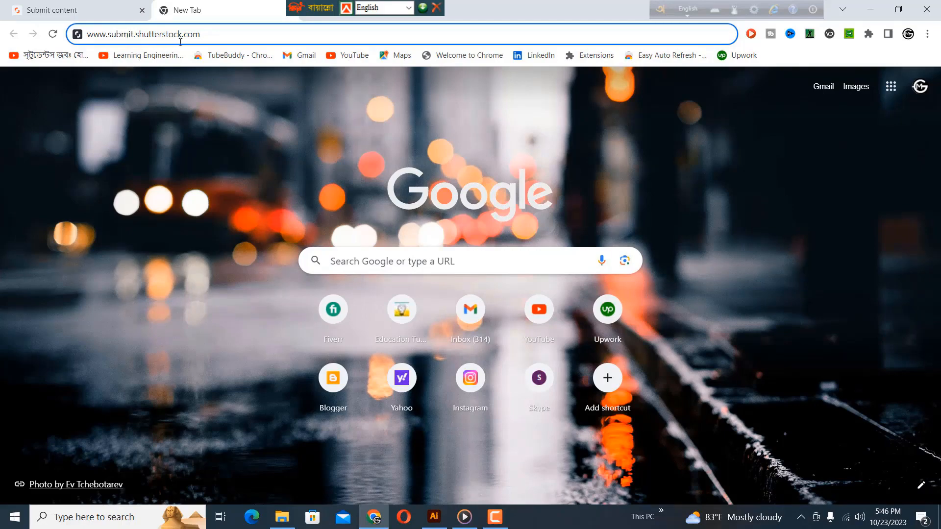
{"action": "key", "text": "Return"}
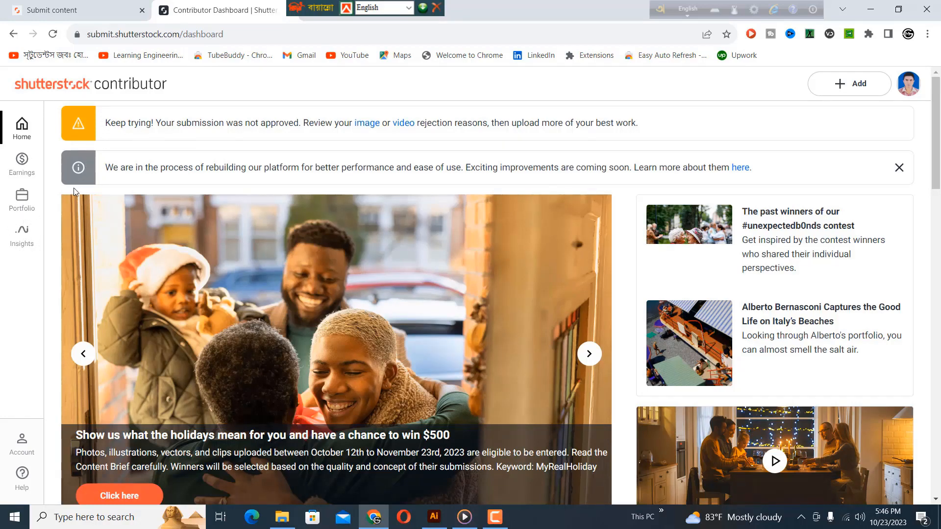
{"action": "left_click", "coordinate": [23, 198]}
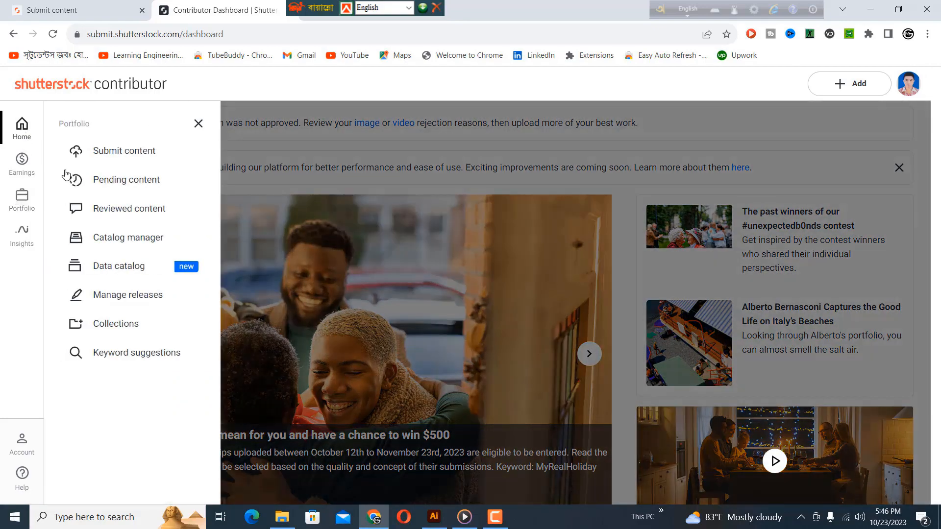
{"action": "left_click", "coordinate": [114, 155]}
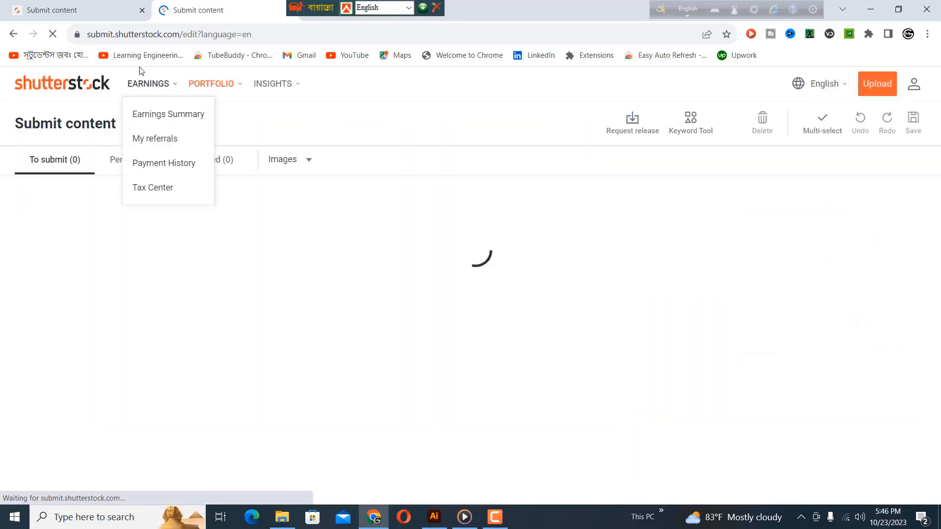
{"action": "left_click", "coordinate": [142, 11]}
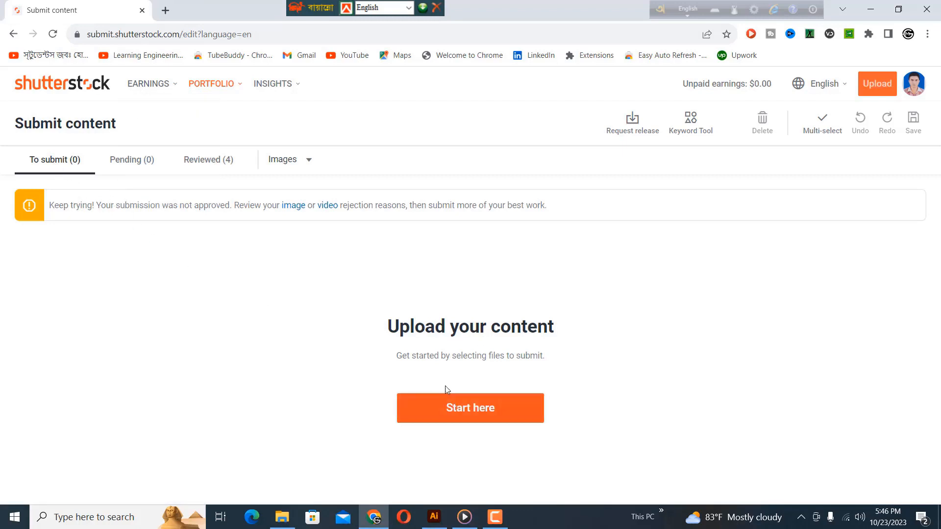
Start a new content upload and choose sutterstock-1.eps from the Desktop as the file to upload.
{"action": "left_click", "coordinate": [460, 414]}
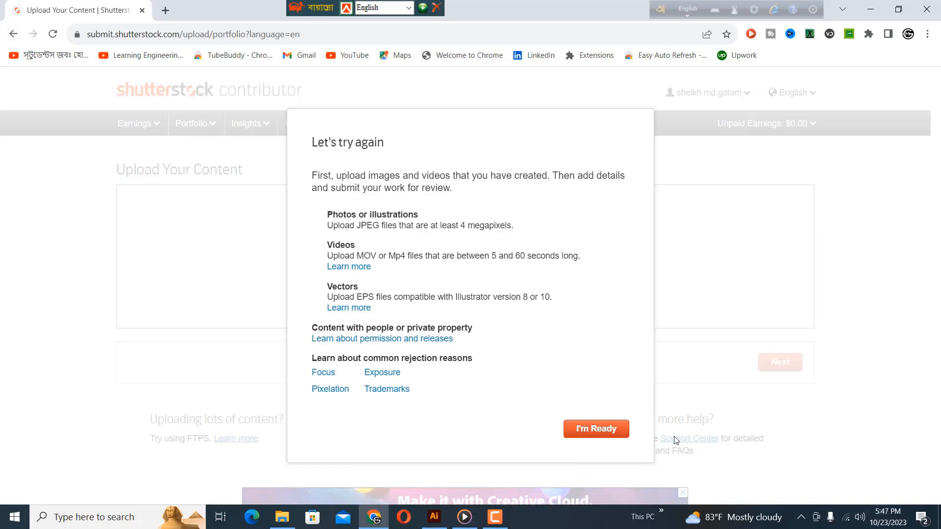
{"action": "left_click", "coordinate": [597, 428]}
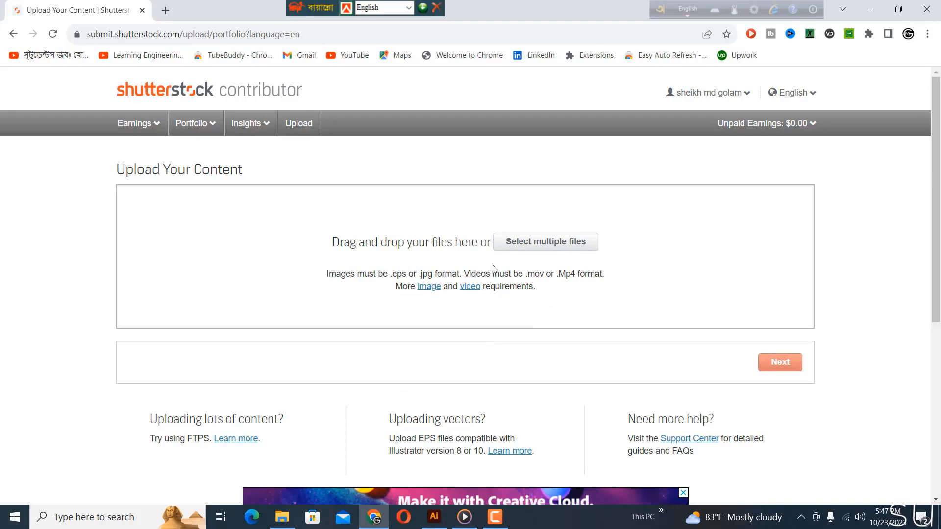
{"action": "left_click", "coordinate": [549, 242]}
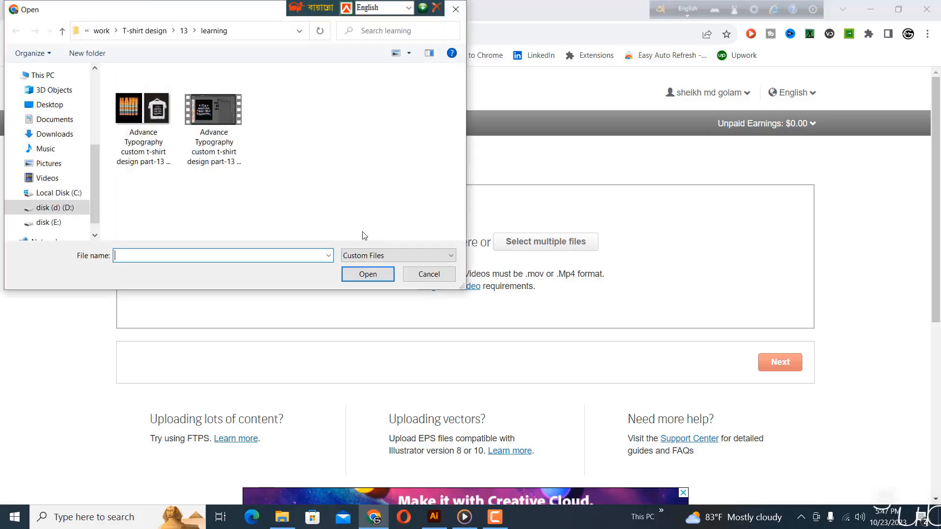
{"action": "left_click_drag", "start_coordinate": [94, 204], "coordinate": [106, 87]}
{"action": "left_click", "coordinate": [49, 96]}
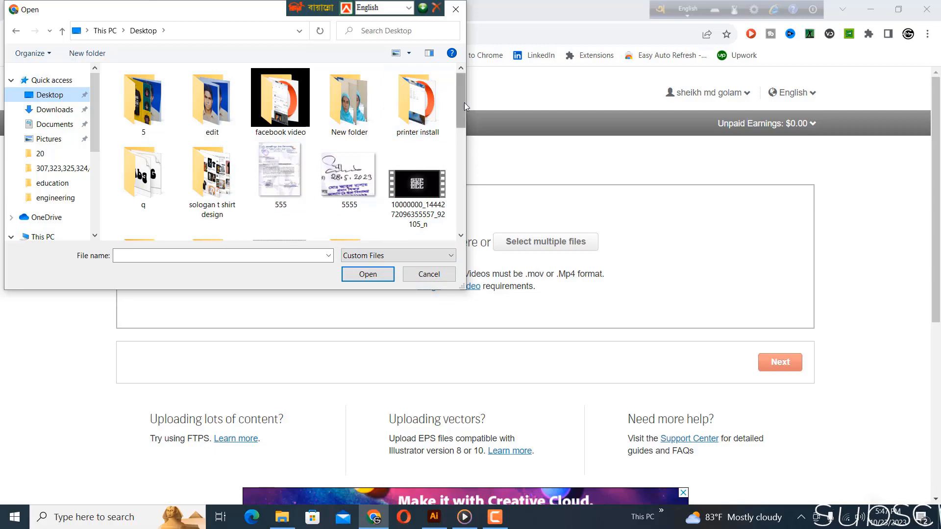
{"action": "left_click_drag", "start_coordinate": [464, 102], "coordinate": [467, 176]}
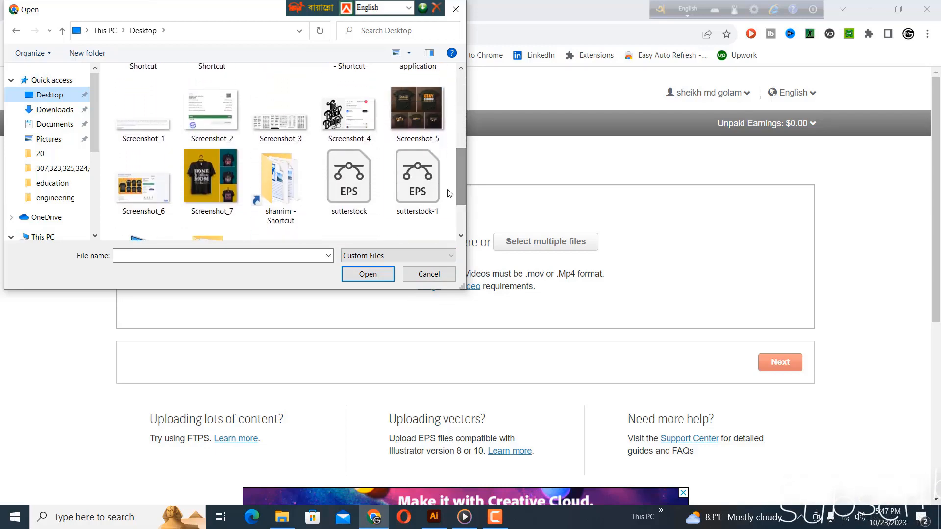
{"action": "double_click", "coordinate": [405, 192]}
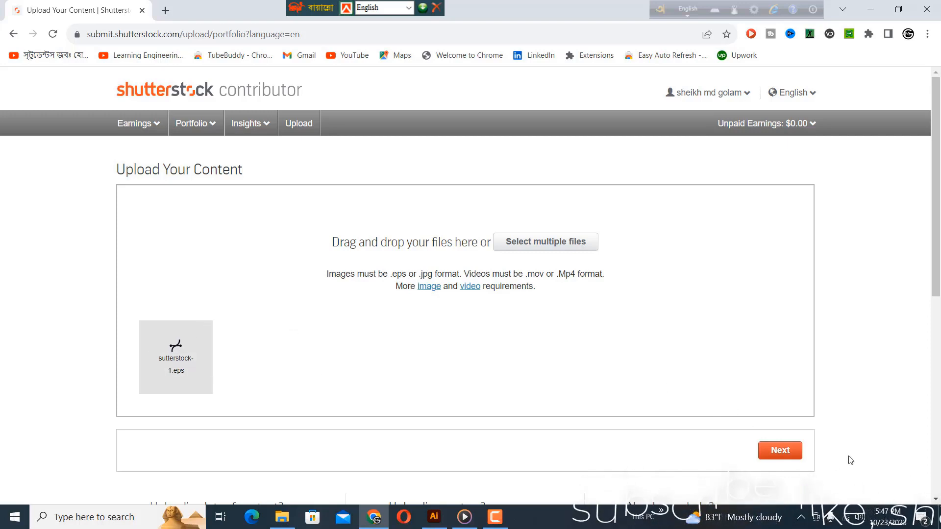
Continue to the submission page and select the uploaded sutterstock-1.eps to show its details.
{"action": "left_click", "coordinate": [780, 449]}
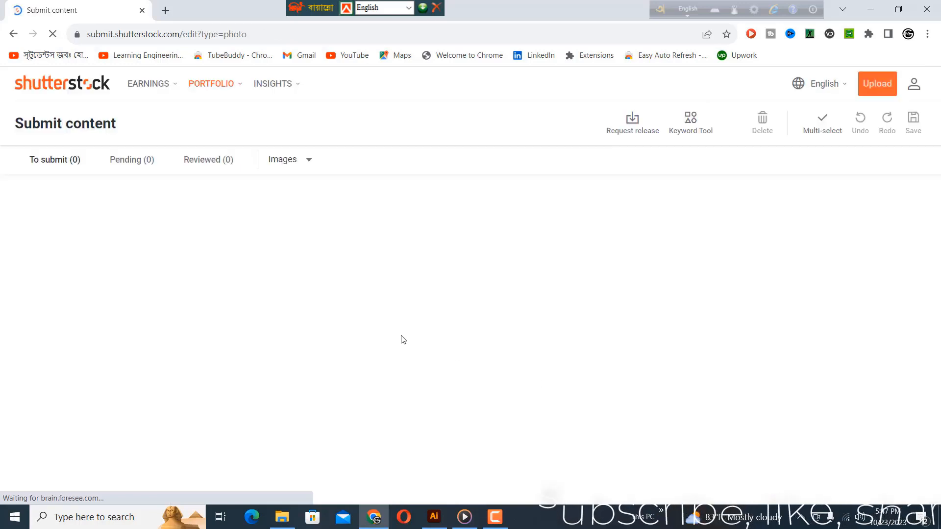
{"action": "mouse_move", "coordinate": [36, 296]}
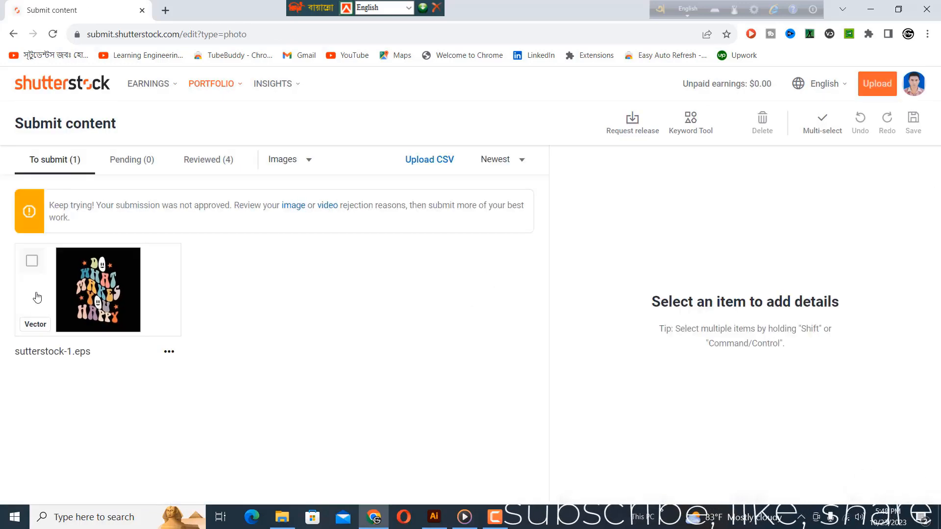
{"action": "left_click", "coordinate": [31, 264]}
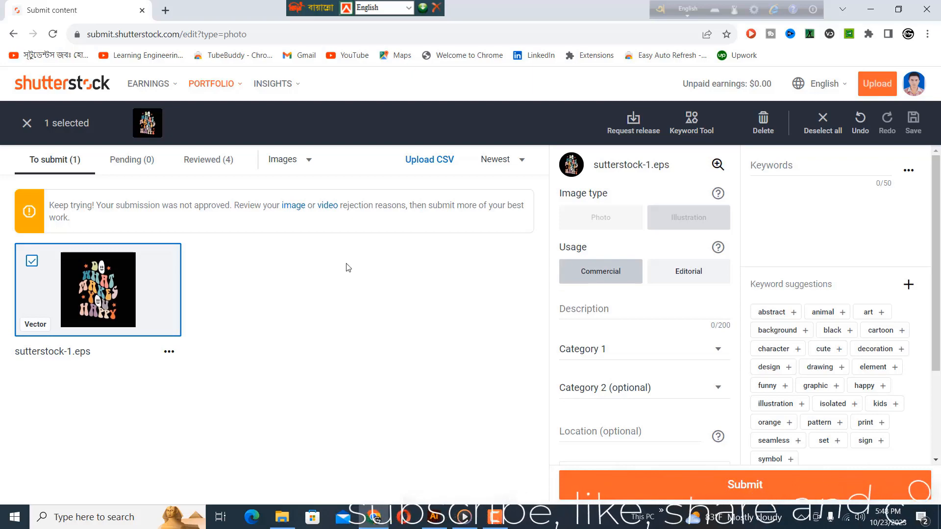
Enter the description "do what makes you happy t shirt design" for the selected vector.
{"action": "left_click", "coordinate": [583, 308]}
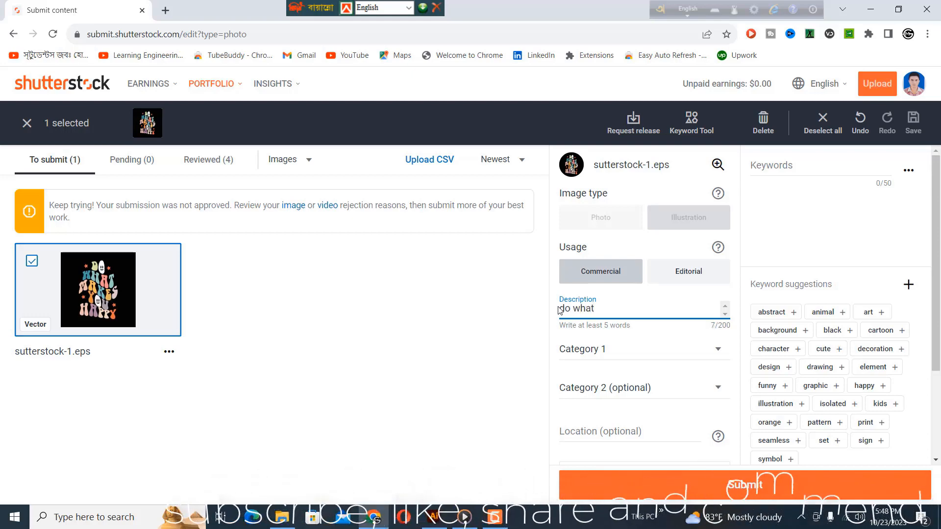
{"action": "type", "text": "do what "}
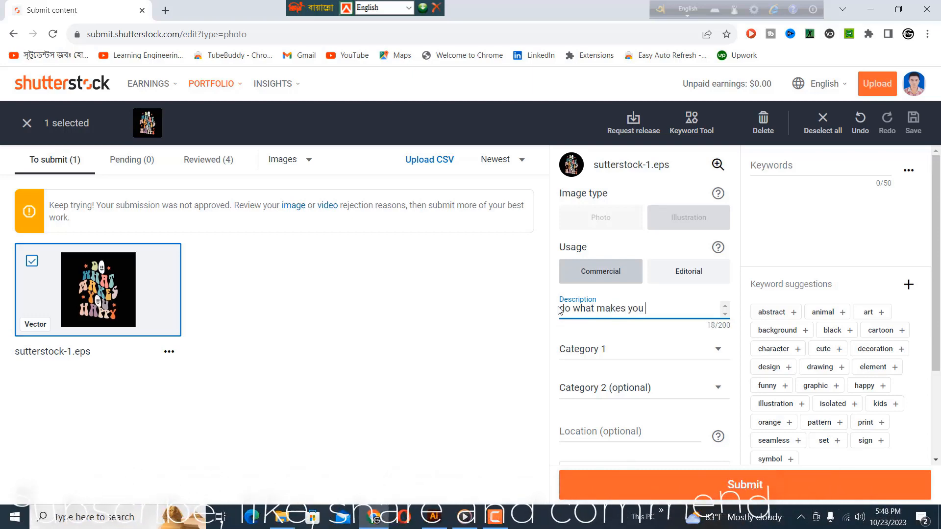
{"action": "type", "text": "makes you ha"}
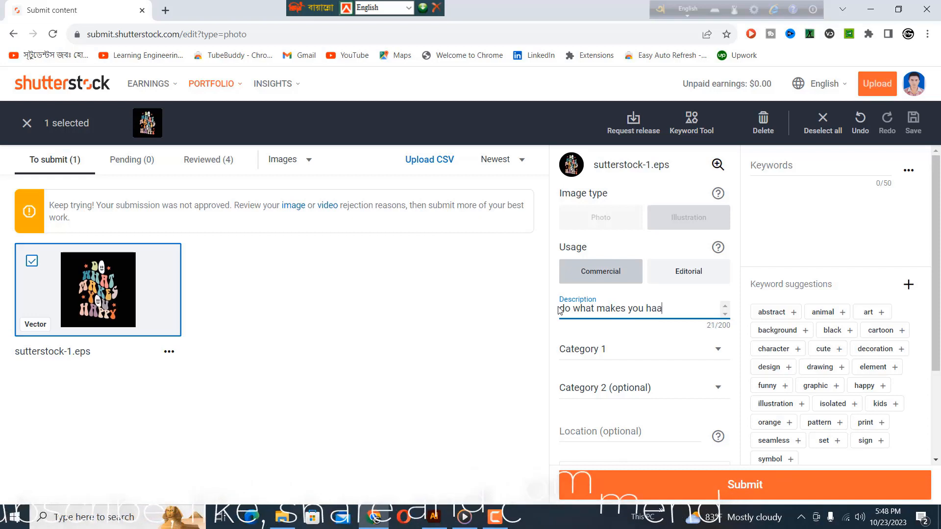
{"action": "type", "text": "ppy t shir"}
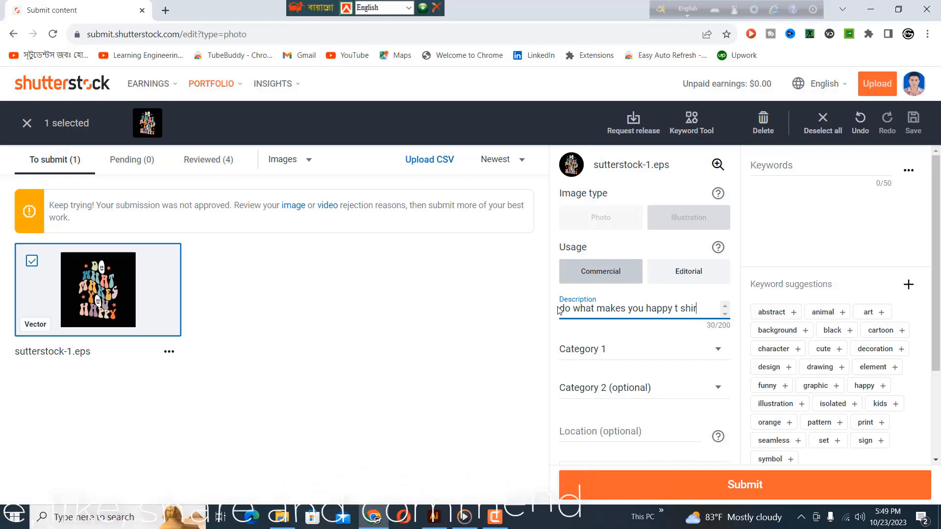
{"action": "type", "text": "t design"}
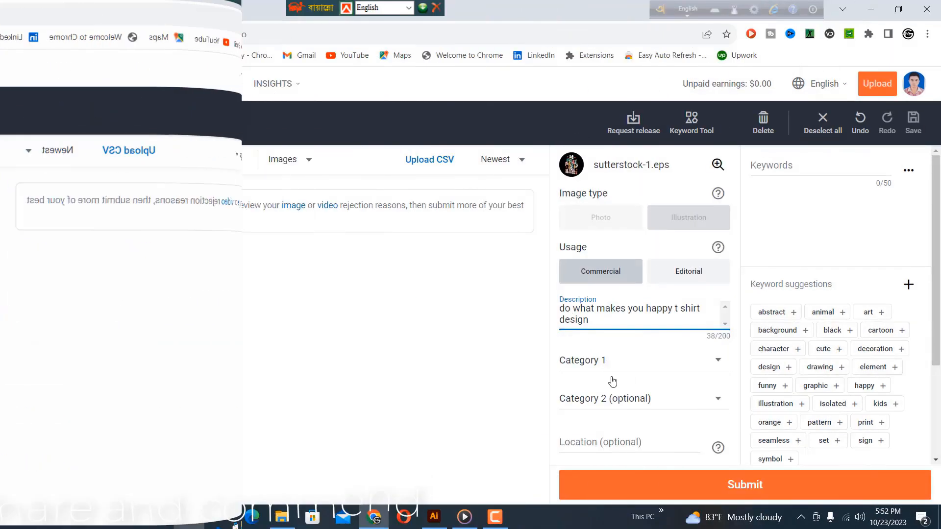
Set Category 1 to Arts and look over the remaining detail options.
{"action": "left_click", "coordinate": [594, 362]}
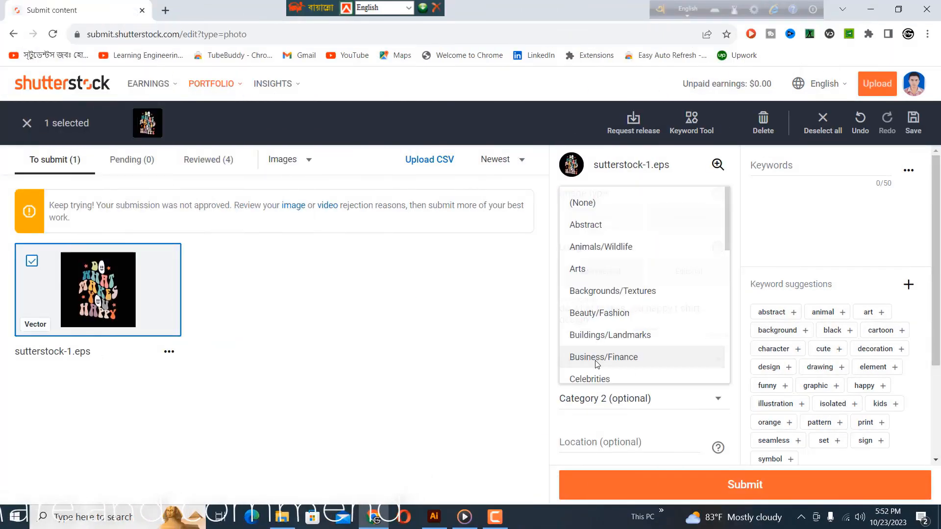
{"action": "left_click", "coordinate": [580, 269]}
{"action": "scroll", "coordinate": [627, 353], "scroll_direction": "down", "scroll_amount": 3}
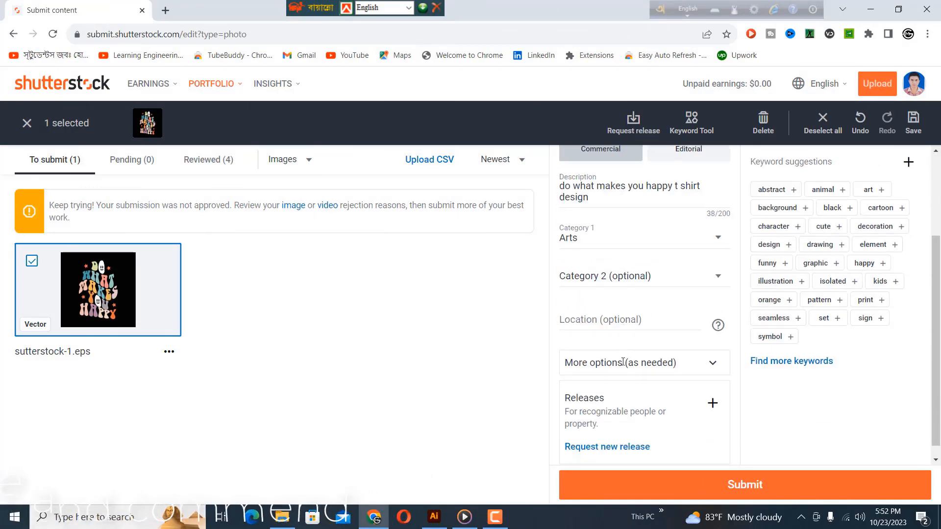
{"action": "scroll", "coordinate": [625, 343], "scroll_direction": "up", "scroll_amount": 3}
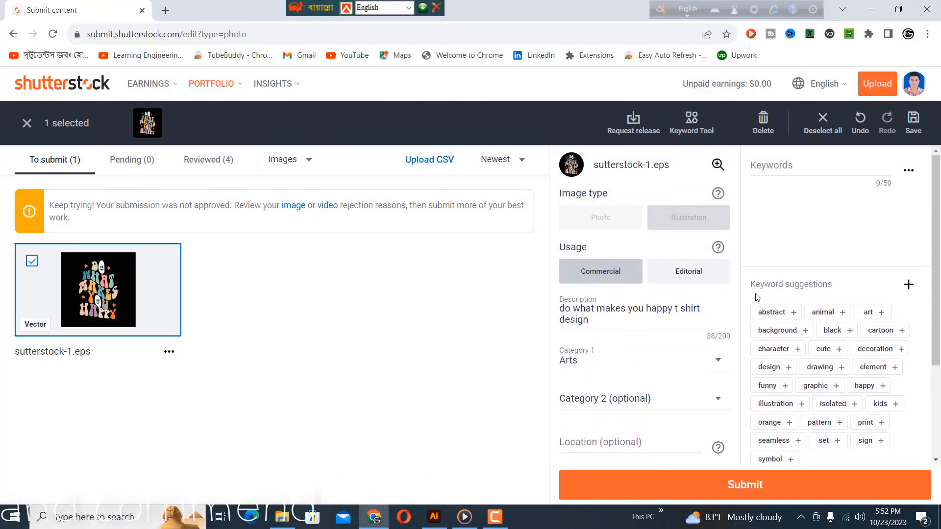
Add the suggested keywords art, drawing, graphic and design to the selected vector.
{"action": "mouse_move", "coordinate": [711, 195]}
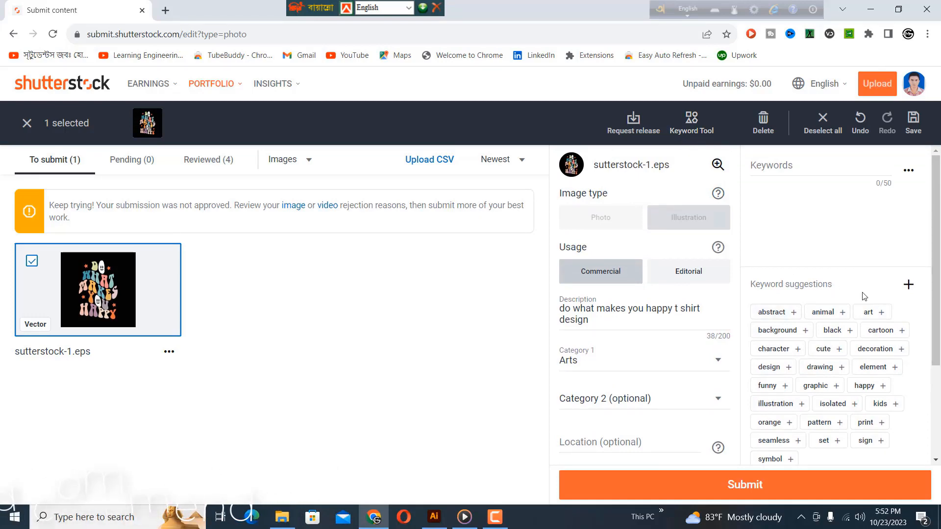
{"action": "scroll", "coordinate": [784, 326], "scroll_direction": "down", "scroll_amount": 1}
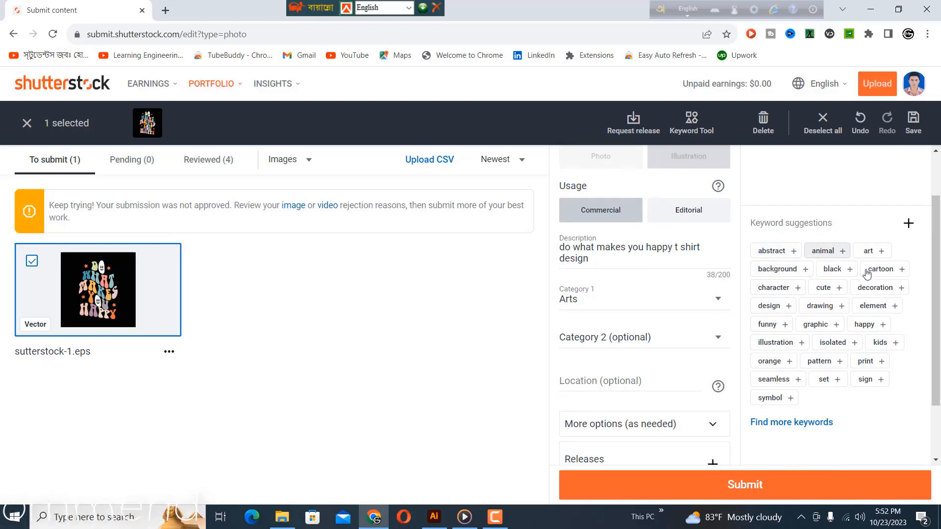
{"action": "left_click", "coordinate": [865, 251]}
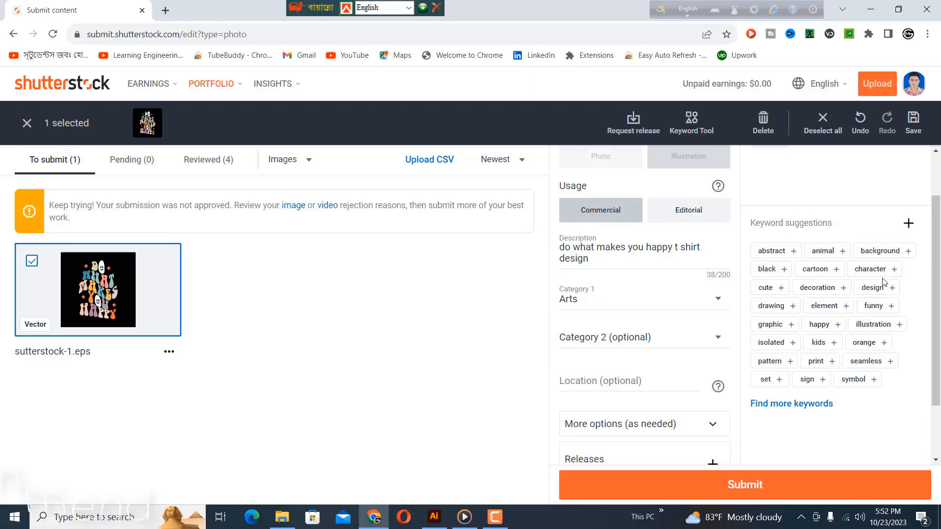
{"action": "left_click", "coordinate": [772, 307]}
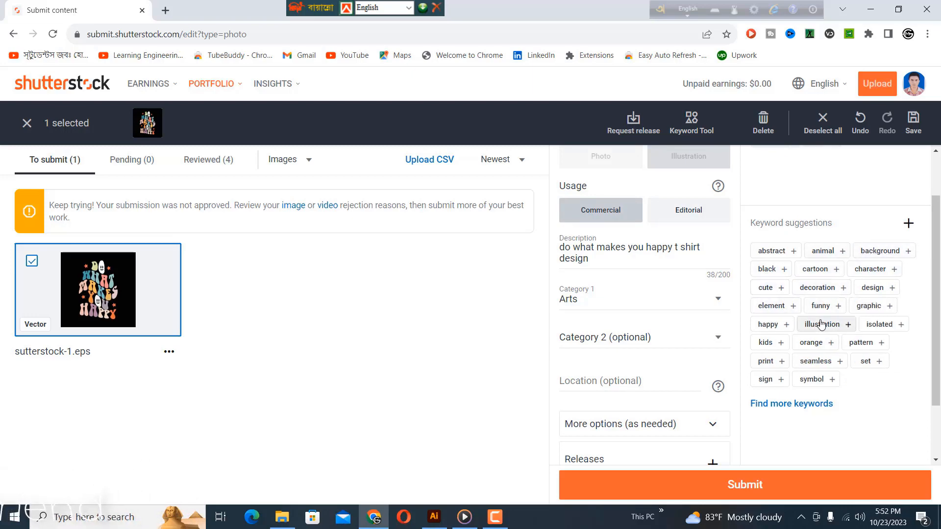
{"action": "left_click", "coordinate": [875, 306]}
{"action": "left_click", "coordinate": [882, 288]}
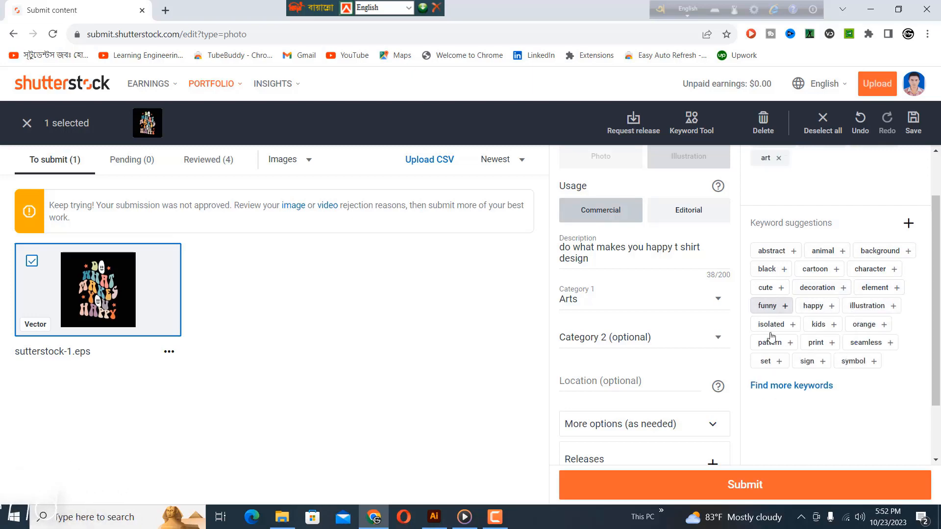
Add the suggested keywords cute, happy, illustration, print and pattern to the vector's keyword list.
{"action": "left_click", "coordinate": [770, 289]}
{"action": "left_click", "coordinate": [765, 307]}
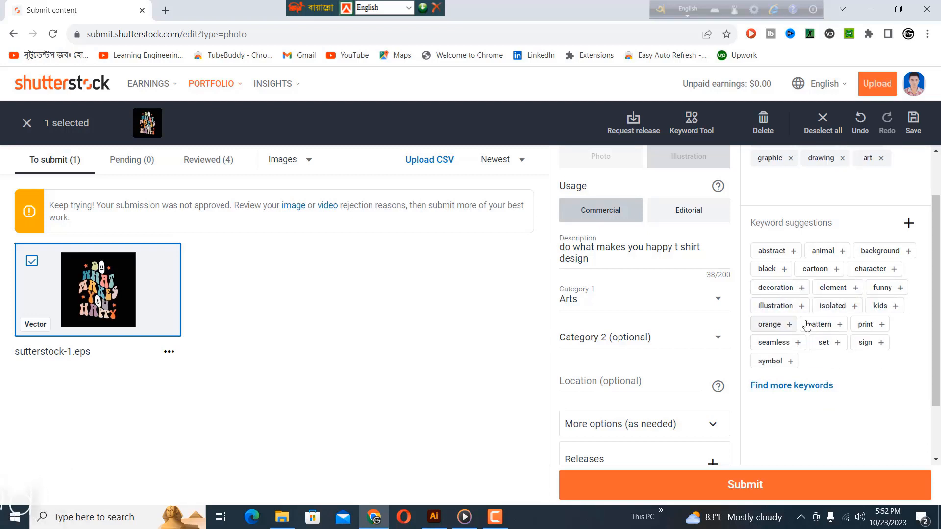
{"action": "left_click", "coordinate": [776, 305]}
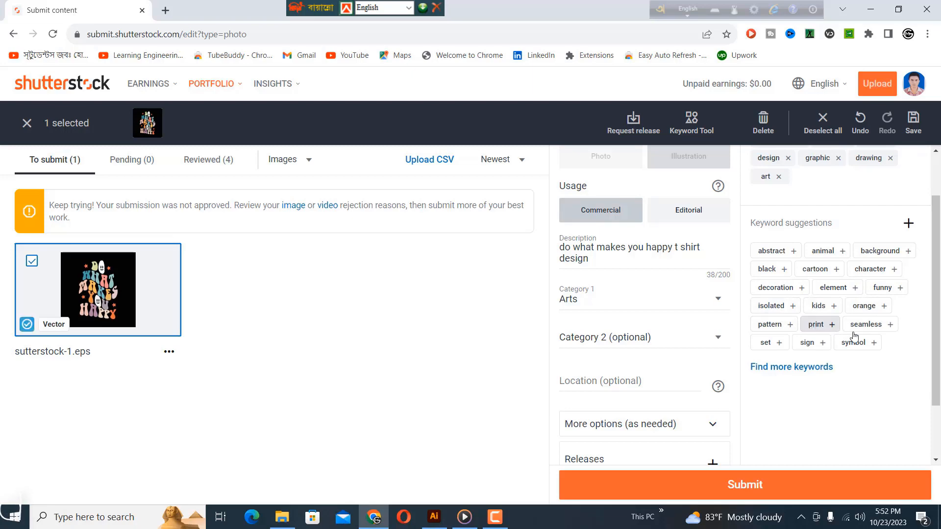
{"action": "left_click", "coordinate": [816, 325]}
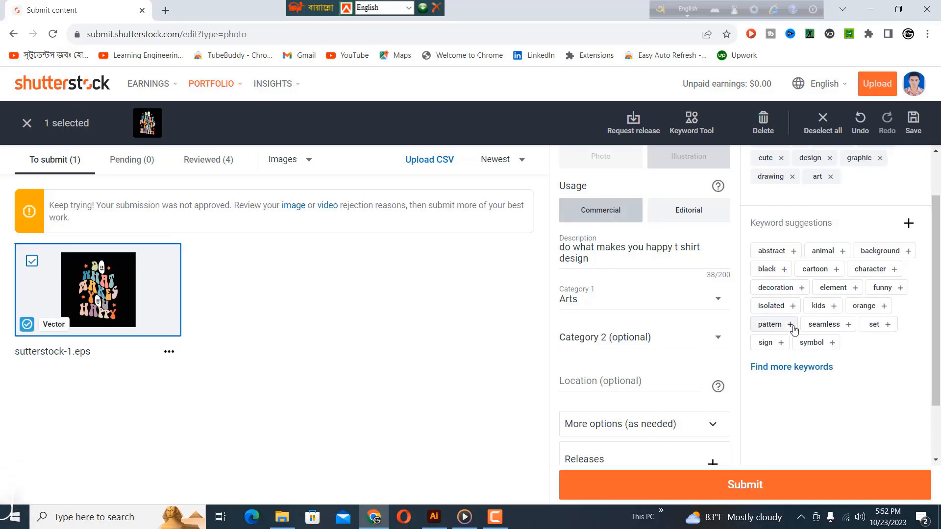
{"action": "left_click", "coordinate": [791, 325]}
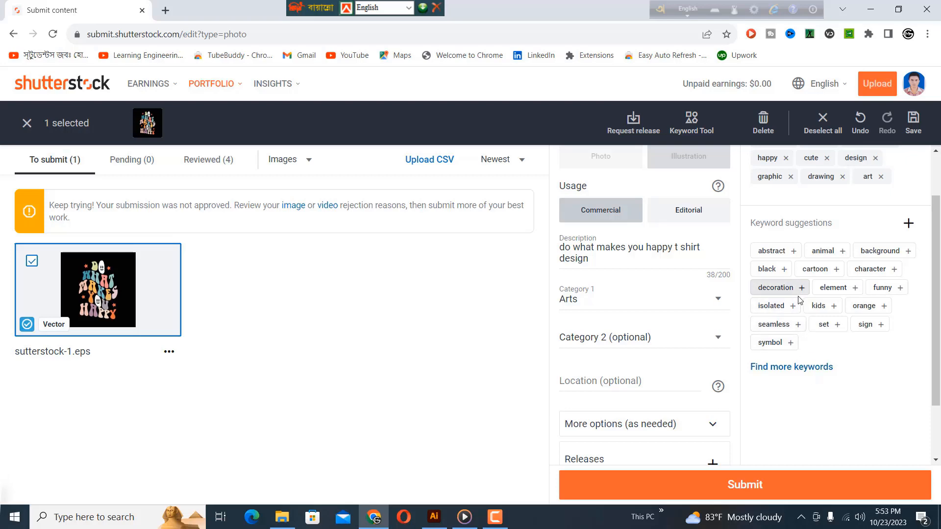
{"action": "scroll", "coordinate": [797, 267], "scroll_direction": "up", "scroll_amount": 2}
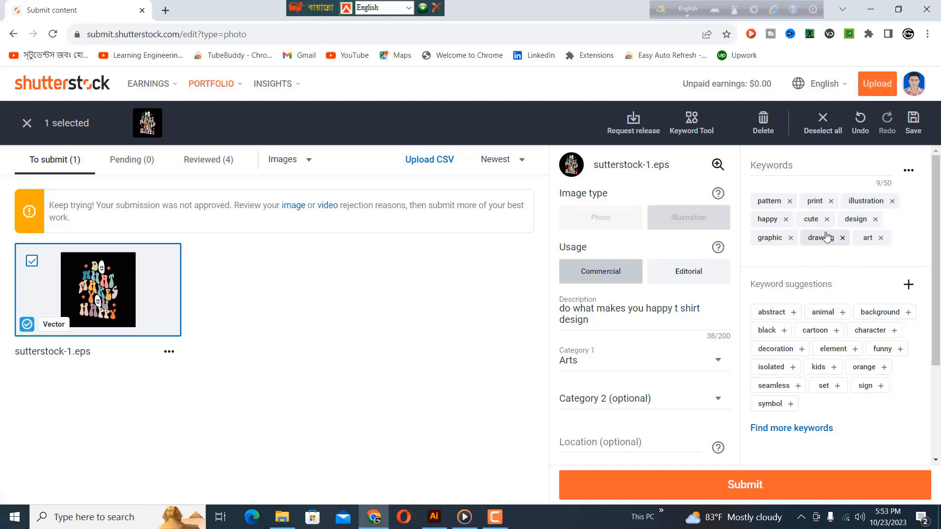
Enter the custom keyword "t shirt" and add the autocomplete keyword "t shirt designs".
{"action": "left_click", "coordinate": [765, 169]}
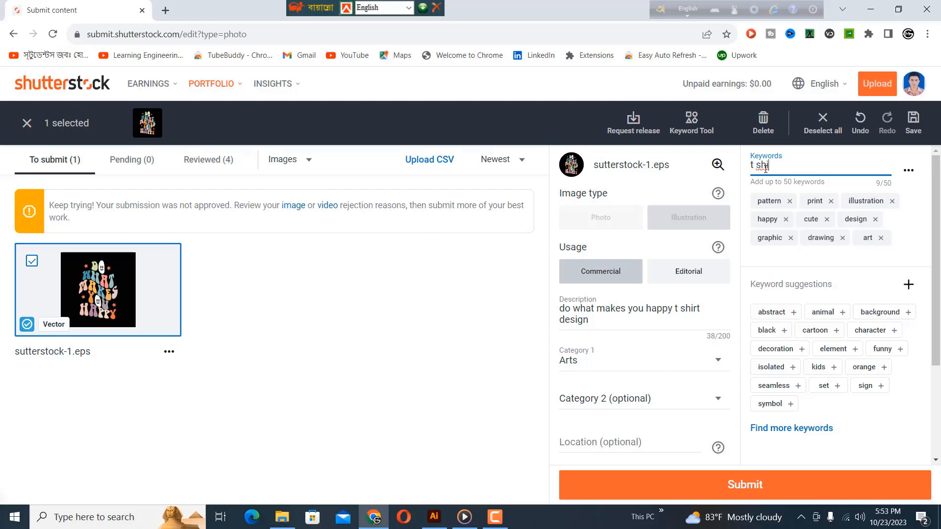
{"action": "type", "text": "rt"}
{"action": "key", "text": "Return"}
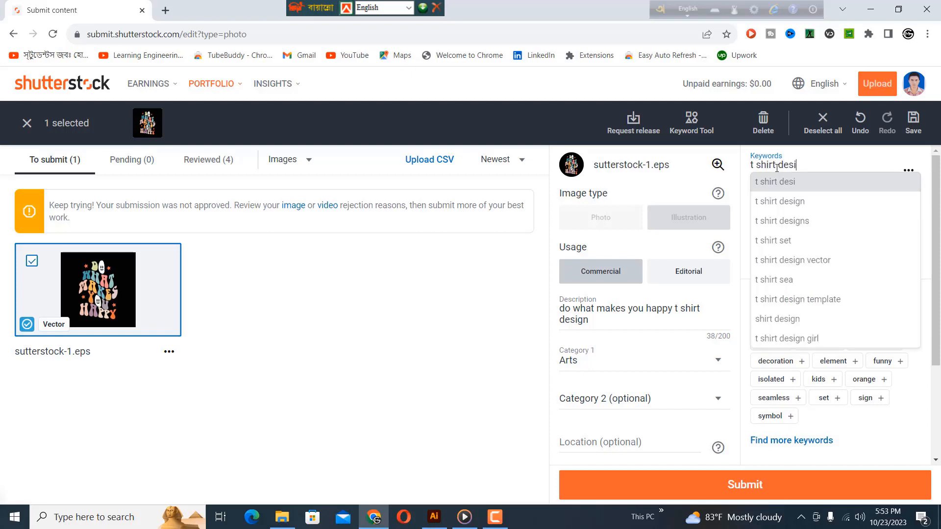
{"action": "type", "text": "sign"}
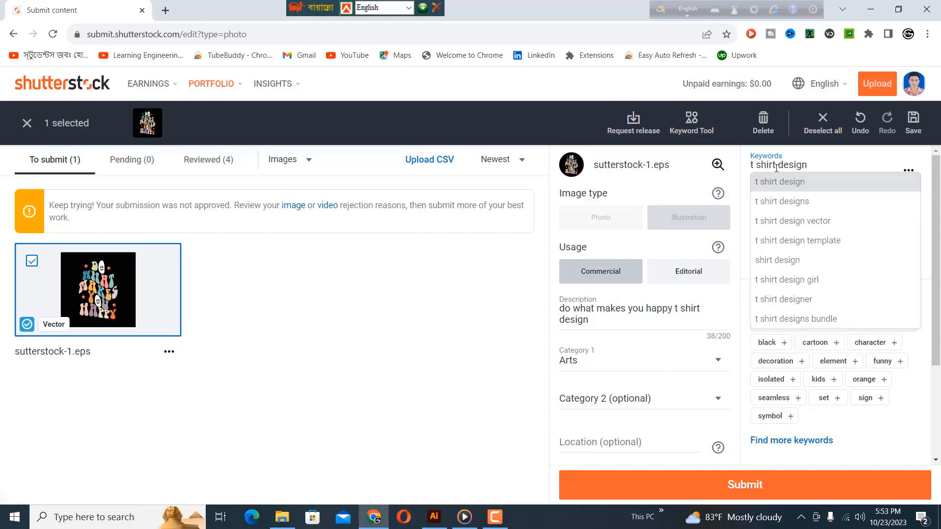
{"action": "left_click", "coordinate": [808, 200]}
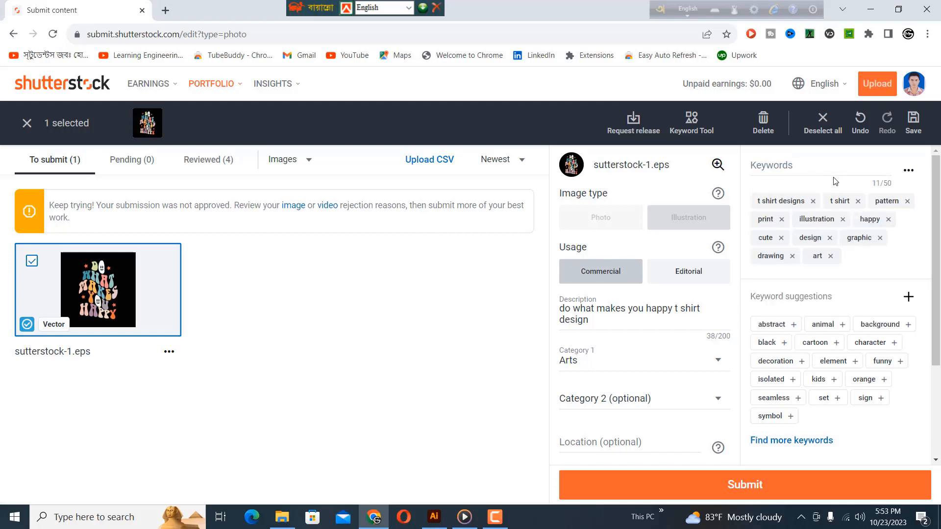
Add the autocomplete keywords "t shirt design vector" and "t shirt template" to the vector.
{"action": "left_click", "coordinate": [797, 169]}
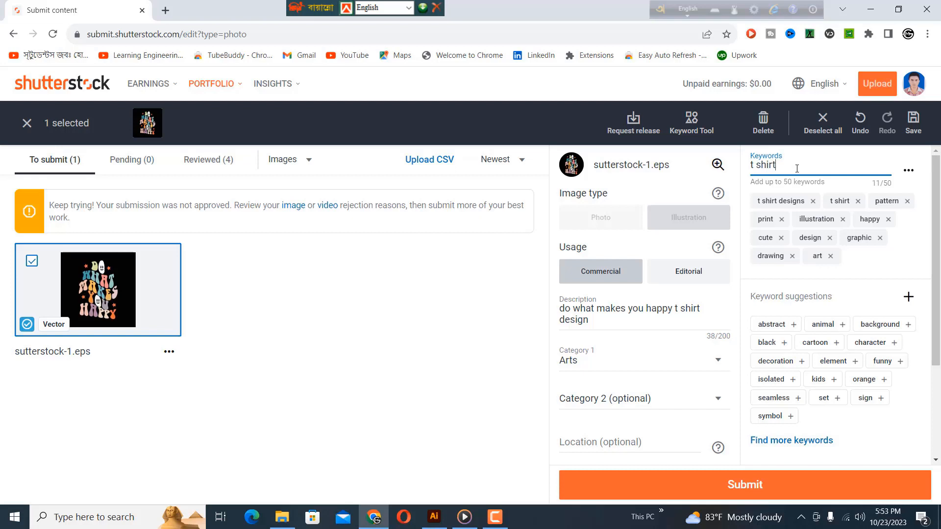
{"action": "type", "text": "t shirt design"}
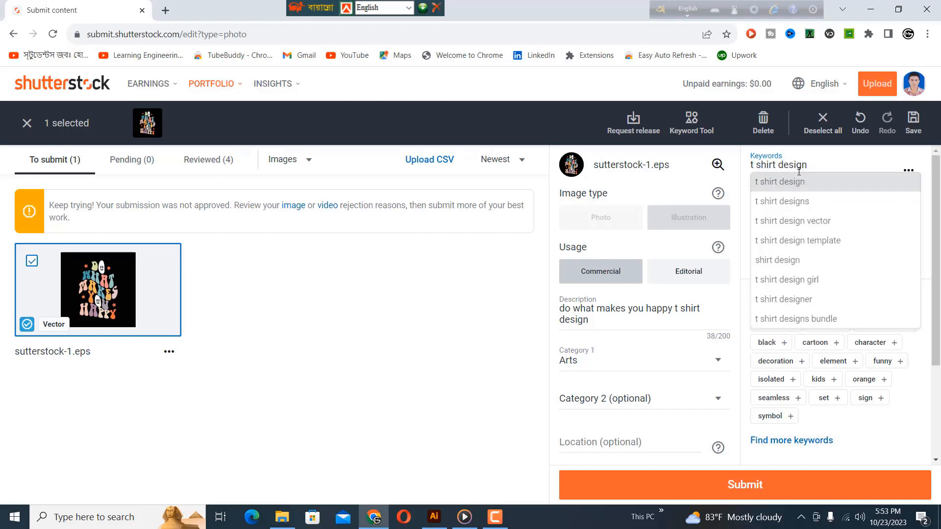
{"action": "left_click", "coordinate": [800, 221]}
{"action": "left_click", "coordinate": [799, 167]}
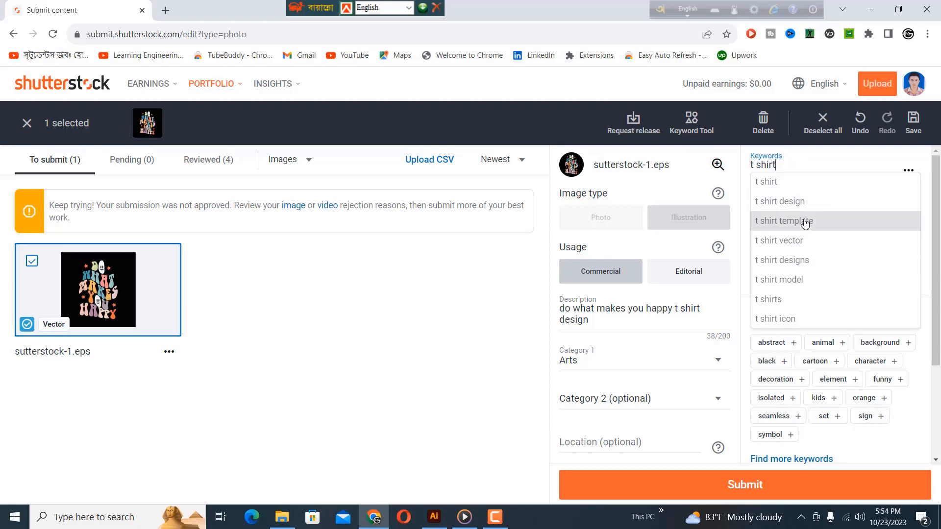
{"action": "left_click", "coordinate": [805, 222]}
Choose the autocomplete keyword "t shirt designs" once more for the vector.
{"action": "left_click", "coordinate": [794, 162]}
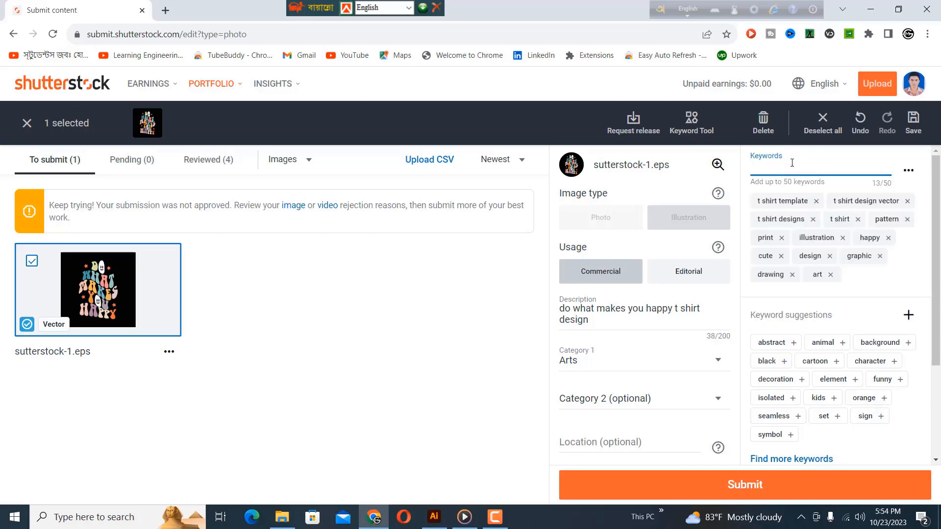
{"action": "type", "text": "t shirt"}
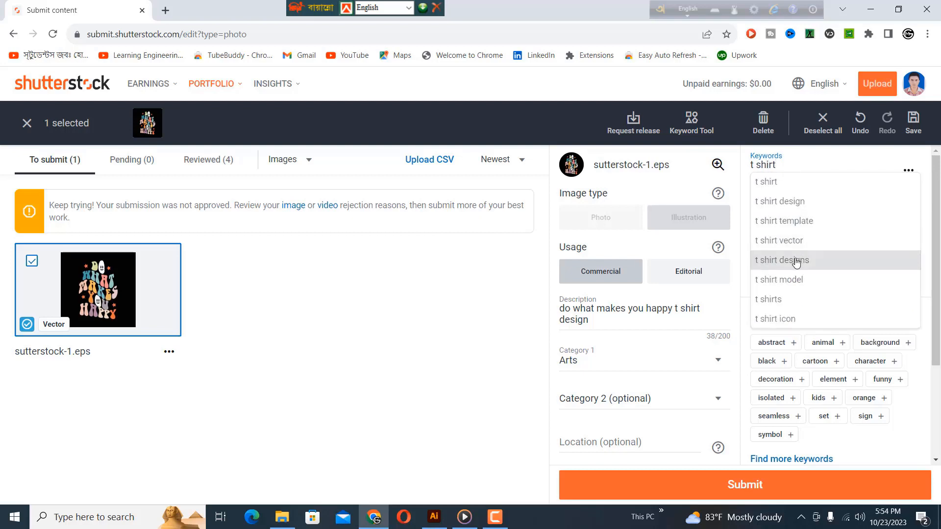
{"action": "left_click", "coordinate": [796, 263]}
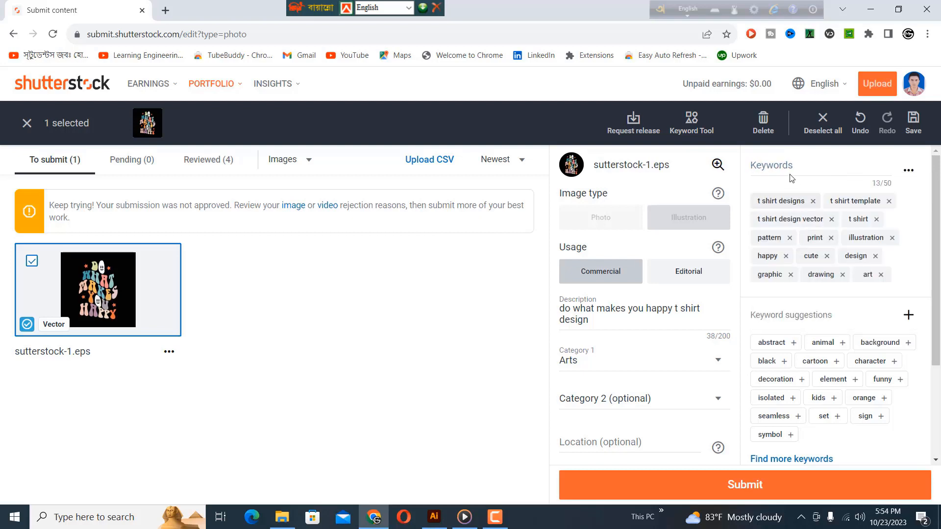
Look up keywords starting with "typo" and add "typography" and "typography design".
{"action": "left_click", "coordinate": [778, 168]}
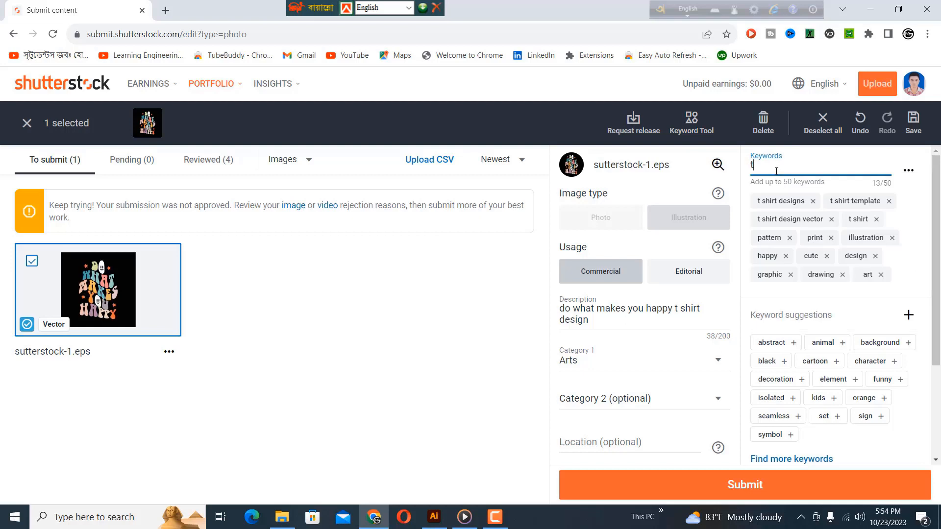
{"action": "type", "text": "typo"}
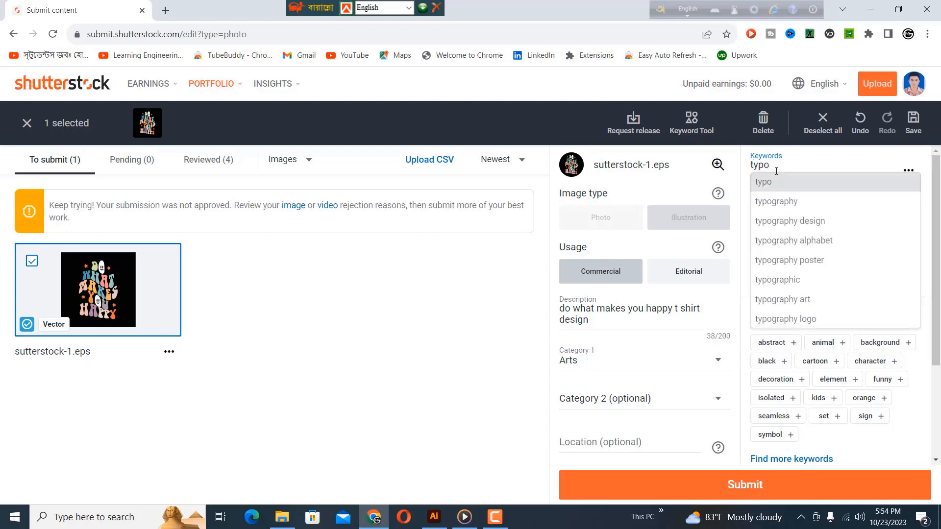
{"action": "left_click", "coordinate": [768, 205]}
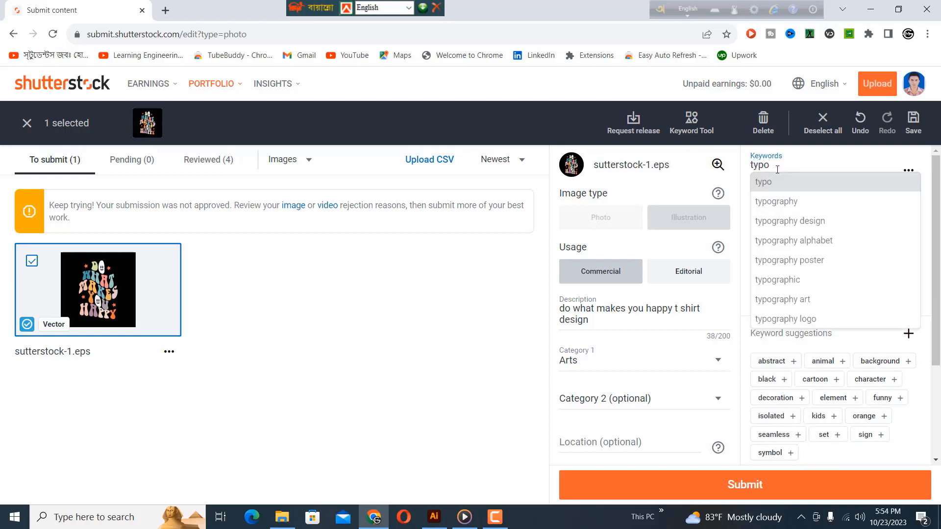
{"action": "left_click", "coordinate": [806, 225]}
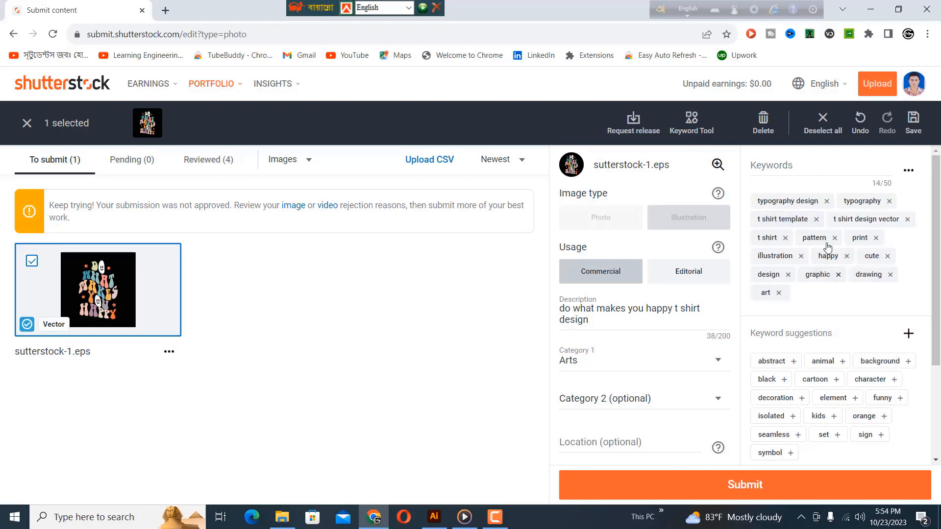
Add the autocomplete keywords "typographic" and "typography art" to the vector's keyword list.
{"action": "left_click", "coordinate": [771, 170]}
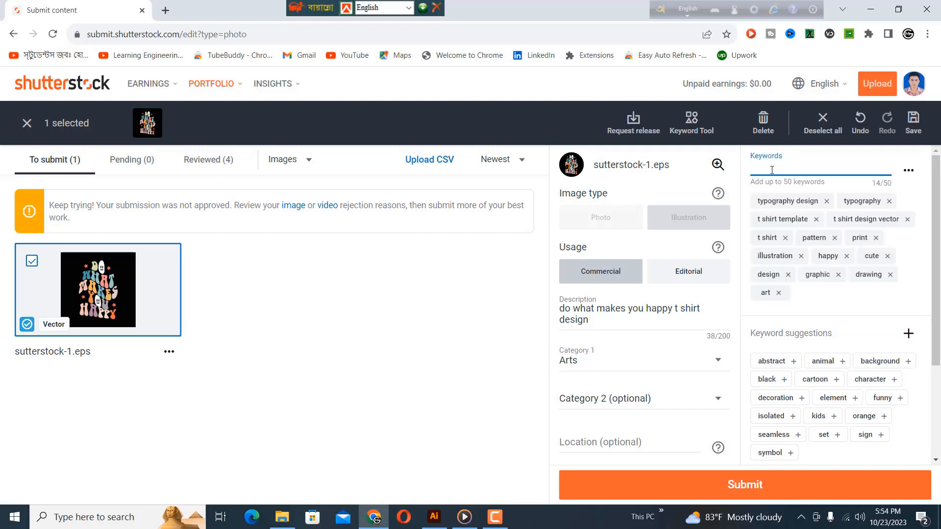
{"action": "type", "text": "typ"}
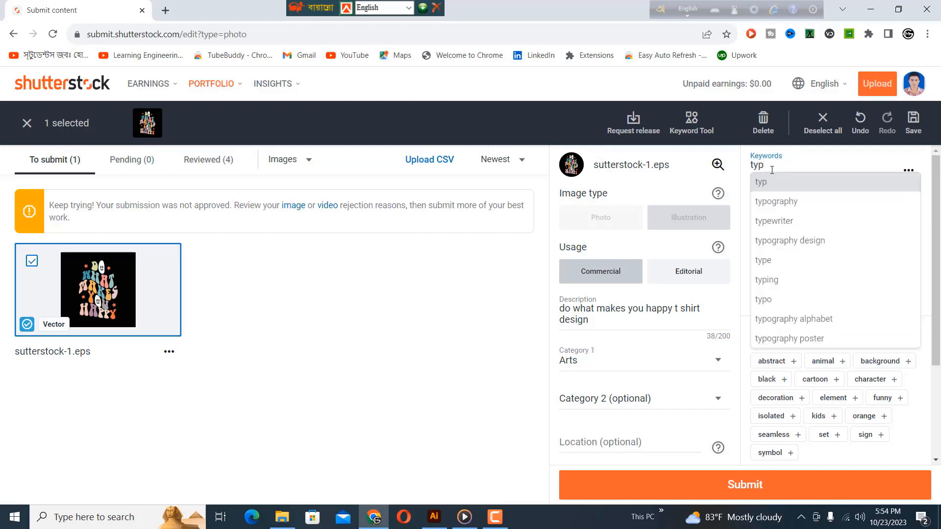
{"action": "type", "text": "o"}
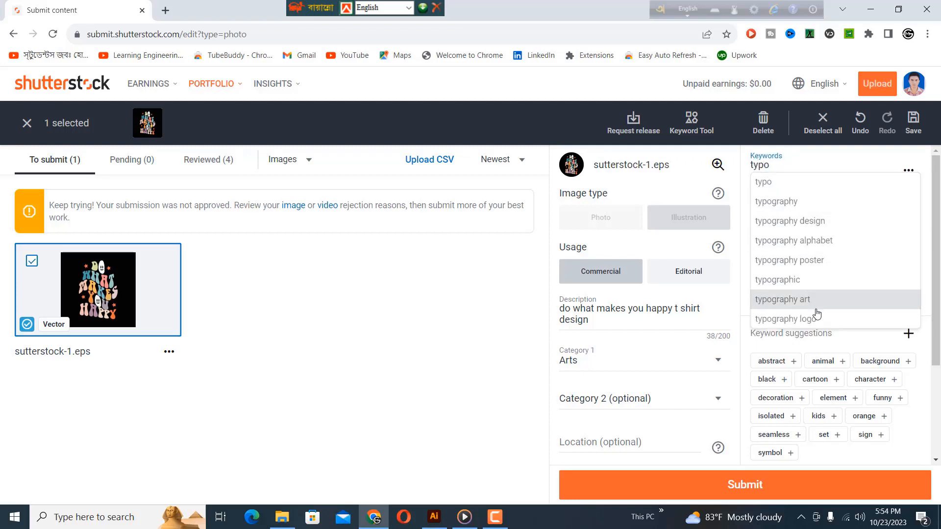
{"action": "left_click", "coordinate": [778, 280]}
{"action": "left_click", "coordinate": [792, 165]}
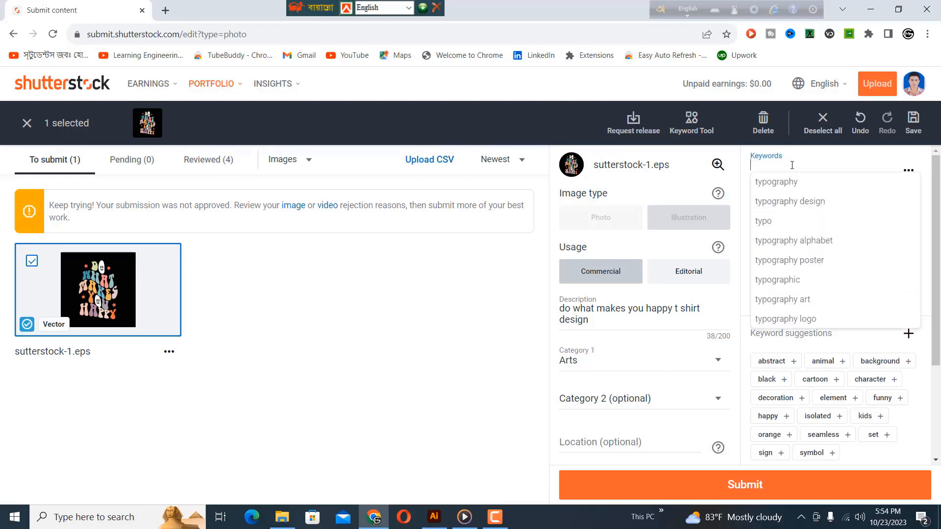
{"action": "type", "text": "typ"}
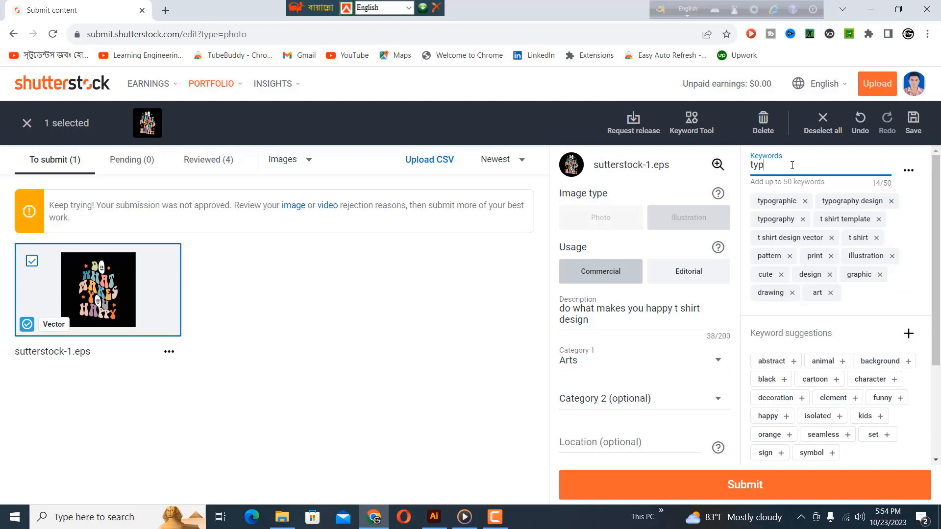
{"action": "type", "text": "o"}
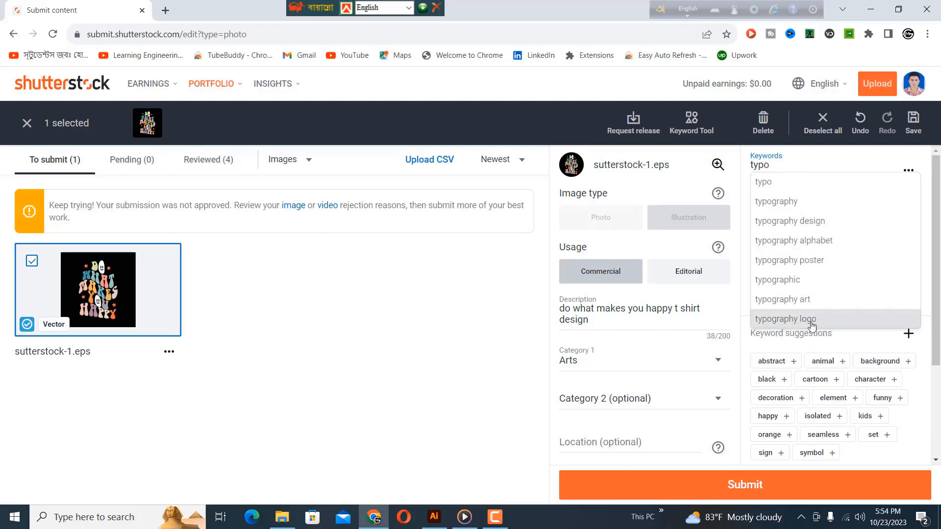
{"action": "left_click", "coordinate": [798, 284]}
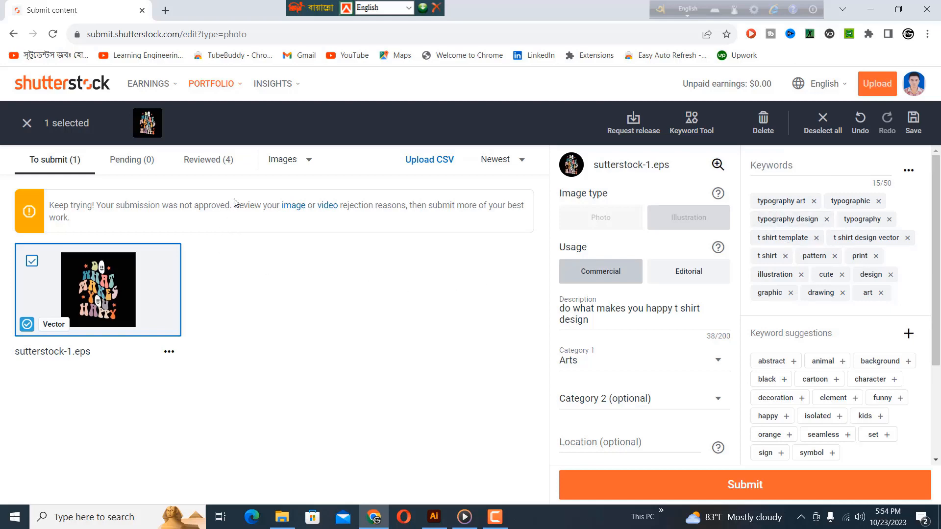
Submit the completed sutterstock-1.eps vector for review and open the list of pending submissions.
{"action": "scroll", "coordinate": [830, 361], "scroll_direction": "down", "scroll_amount": 3}
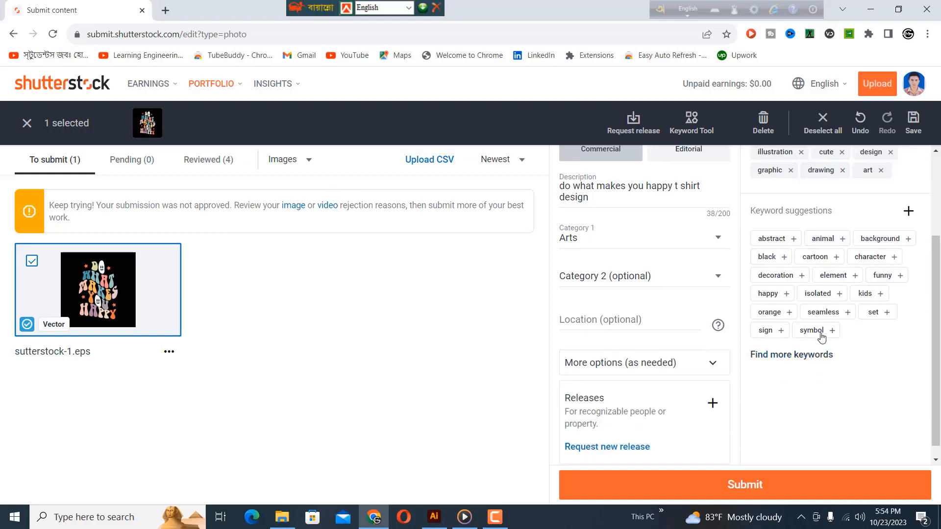
{"action": "scroll", "coordinate": [833, 331], "scroll_direction": "down", "scroll_amount": 1}
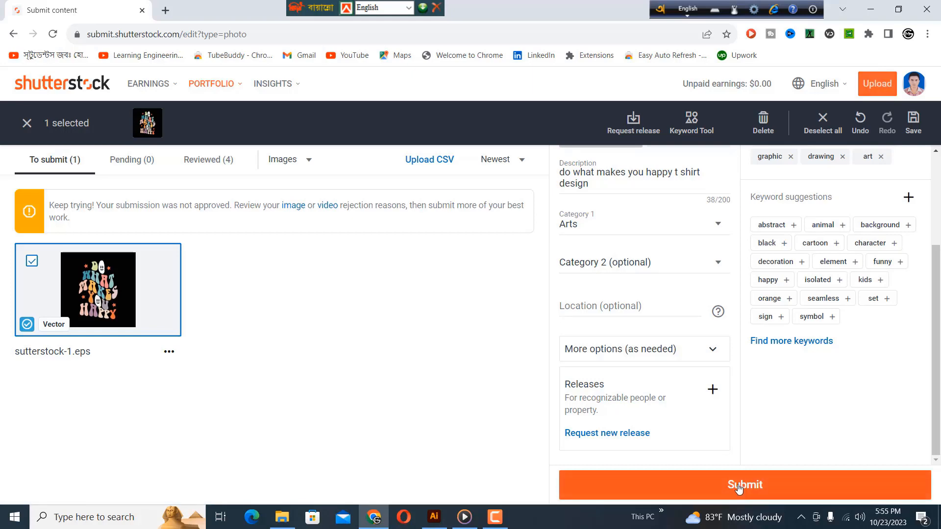
{"action": "left_click", "coordinate": [722, 484]}
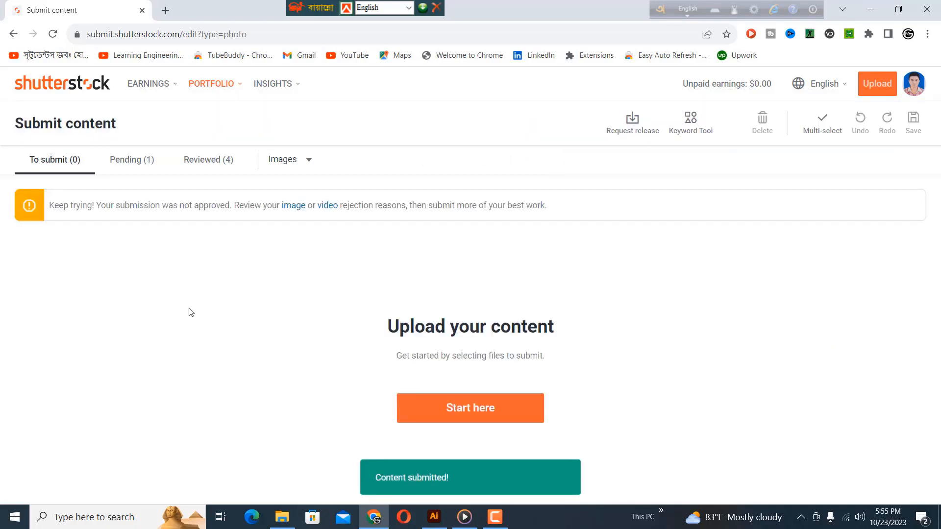
{"action": "left_click", "coordinate": [126, 165]}
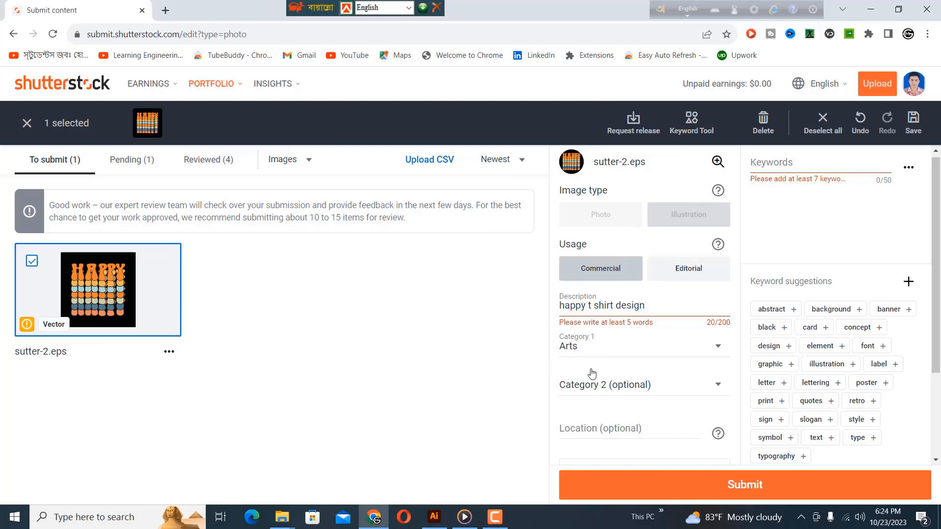
Open the Keyword Tool for sutter-2.eps and search for similar images with "happy t shirt design".
{"action": "scroll", "coordinate": [593, 378], "scroll_direction": "down", "scroll_amount": 3}
{"action": "scroll", "coordinate": [640, 363], "scroll_direction": "up", "scroll_amount": 3}
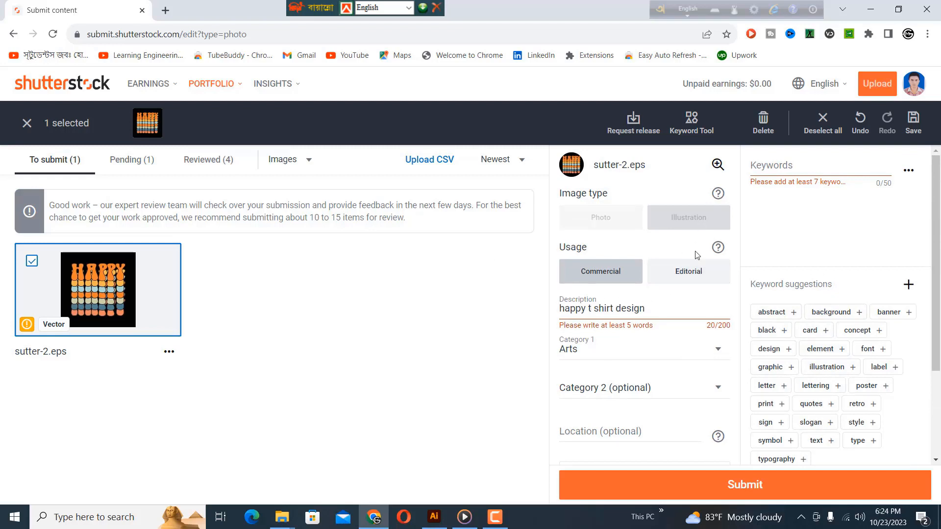
{"action": "left_click", "coordinate": [697, 127]}
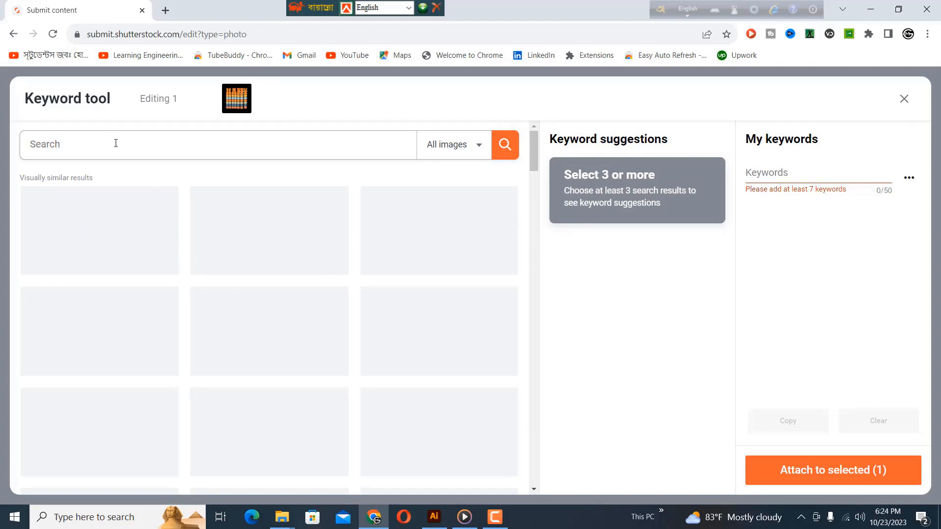
{"action": "type", "text": "happy t shirt design"}
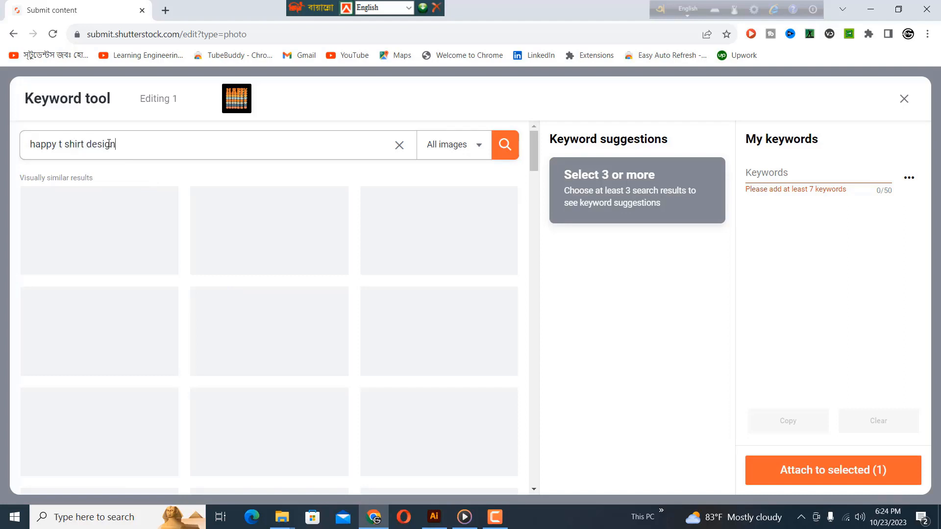
{"action": "key", "text": "Return"}
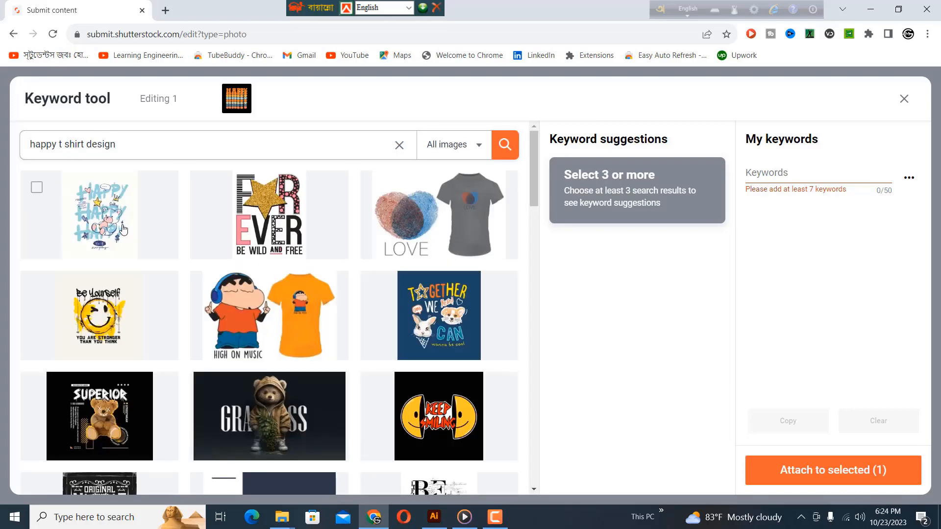
Select the pink "Heart Breaker" design and the "Goods Vibes Only" t-shirt design among the search results as keyword references.
{"action": "scroll", "coordinate": [123, 230], "scroll_direction": "down", "scroll_amount": 2}
{"action": "scroll", "coordinate": [122, 230], "scroll_direction": "down", "scroll_amount": 2}
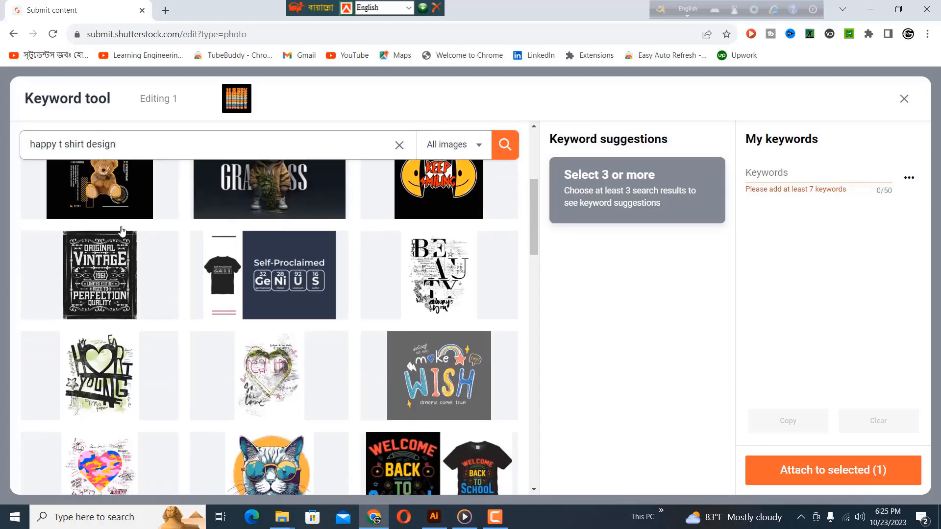
{"action": "scroll", "coordinate": [120, 229], "scroll_direction": "down", "scroll_amount": 3}
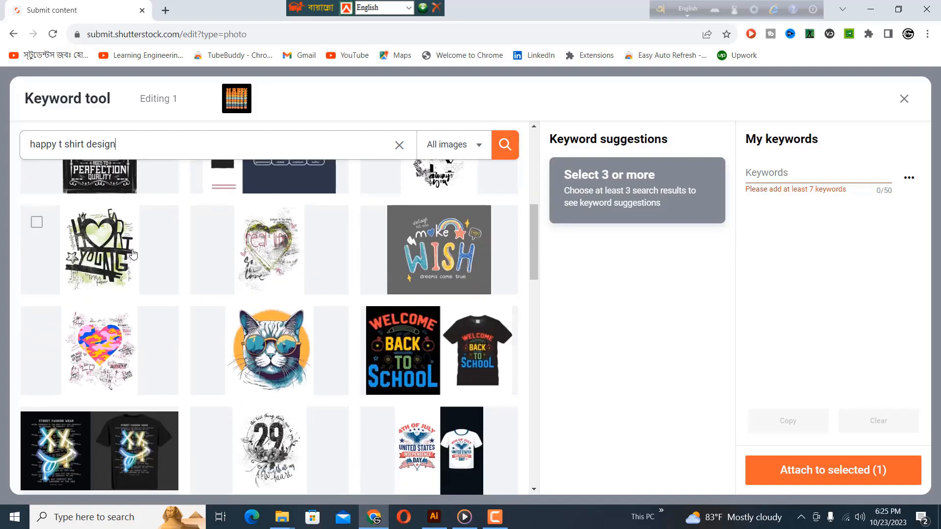
{"action": "scroll", "coordinate": [132, 253], "scroll_direction": "down", "scroll_amount": 3}
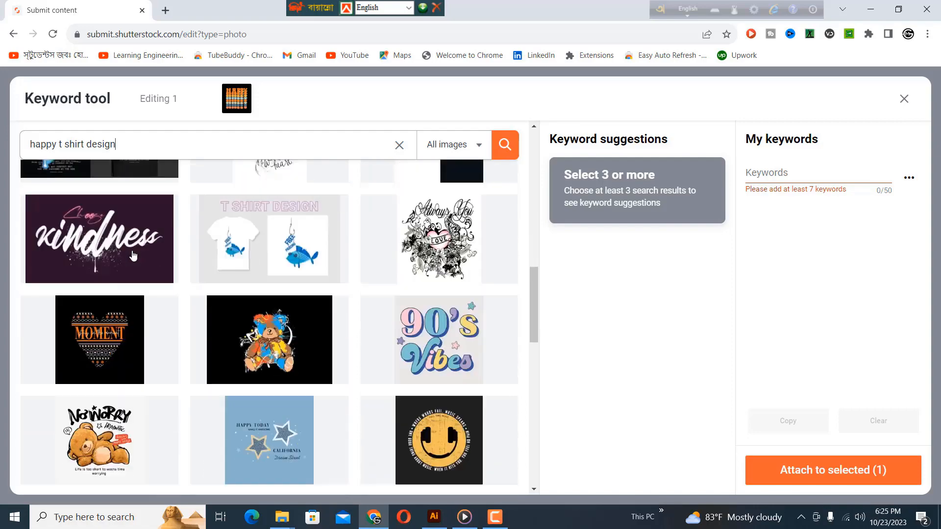
{"action": "scroll", "coordinate": [133, 255], "scroll_direction": "down", "scroll_amount": 8}
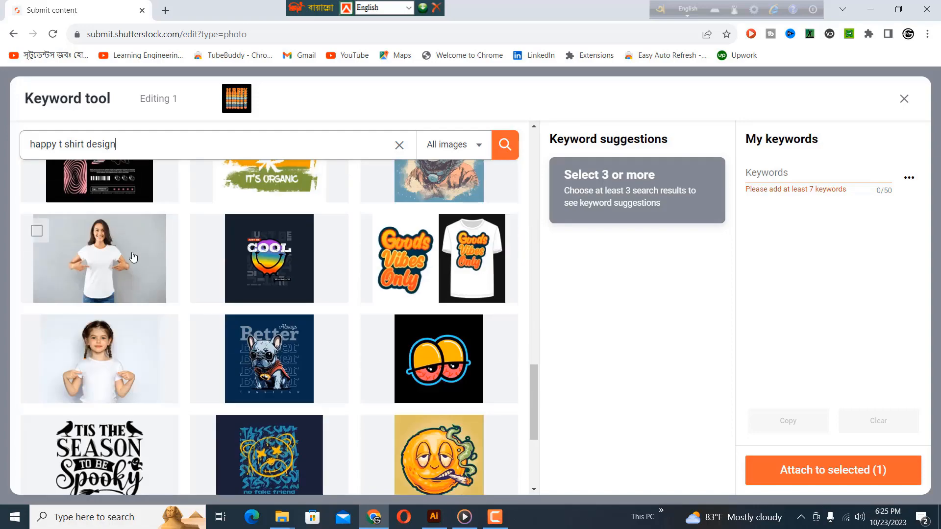
{"action": "scroll", "coordinate": [132, 256], "scroll_direction": "down", "scroll_amount": 4}
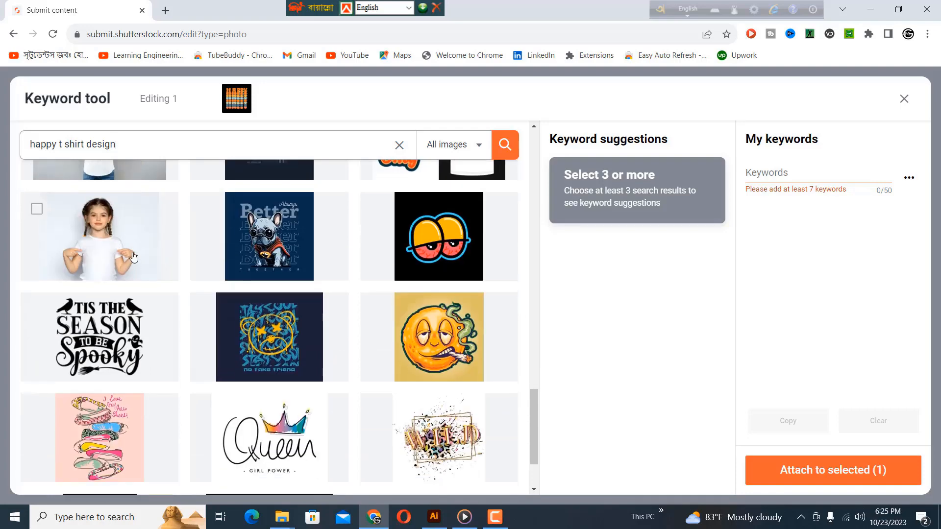
{"action": "scroll", "coordinate": [133, 255], "scroll_direction": "down", "scroll_amount": 1}
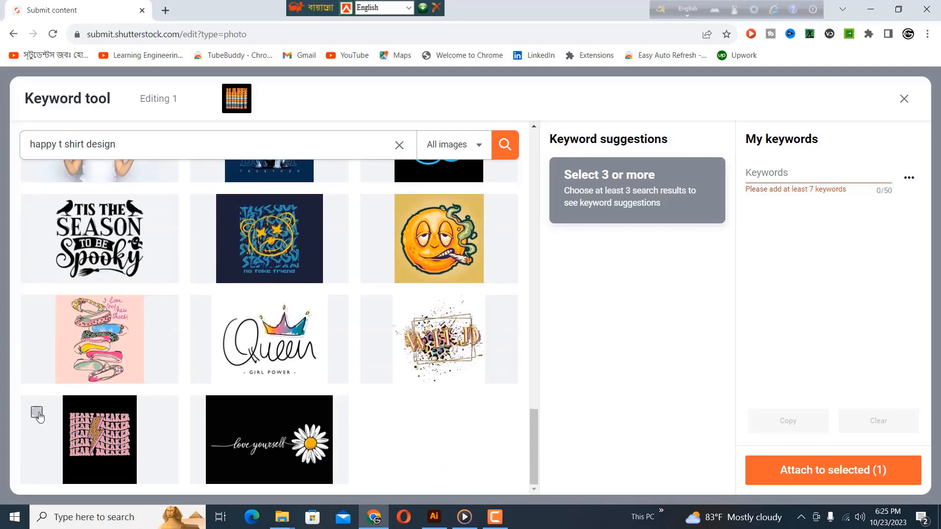
{"action": "left_click", "coordinate": [37, 413]}
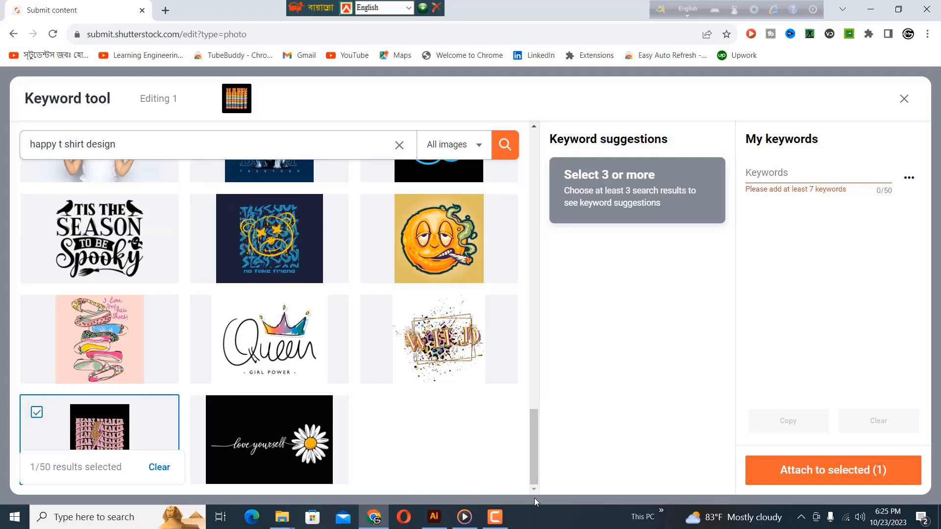
{"action": "left_click_drag", "start_coordinate": [535, 463], "coordinate": [528, 391]}
{"action": "left_click", "coordinate": [376, 292]}
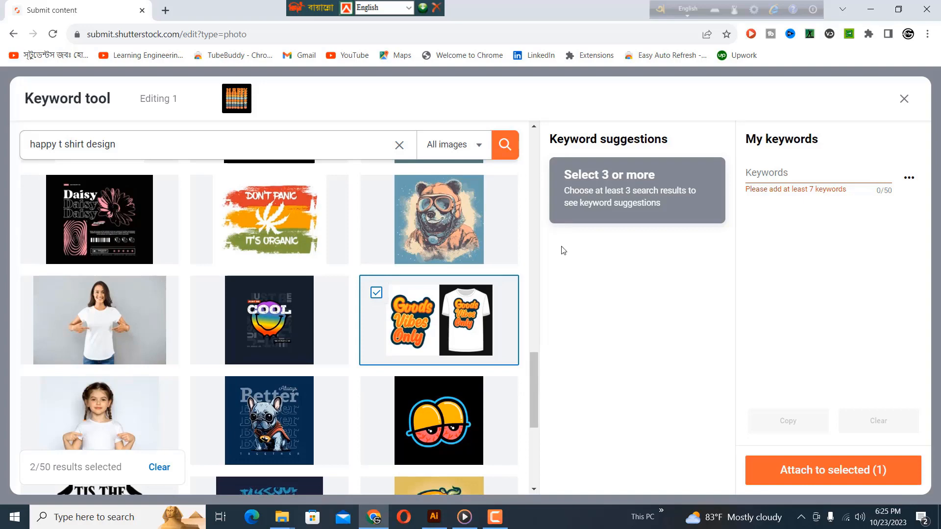
Add the blue "Happy Happy Happy" lettering design to the selected reference results.
{"action": "left_click_drag", "start_coordinate": [534, 398], "coordinate": [546, 180]}
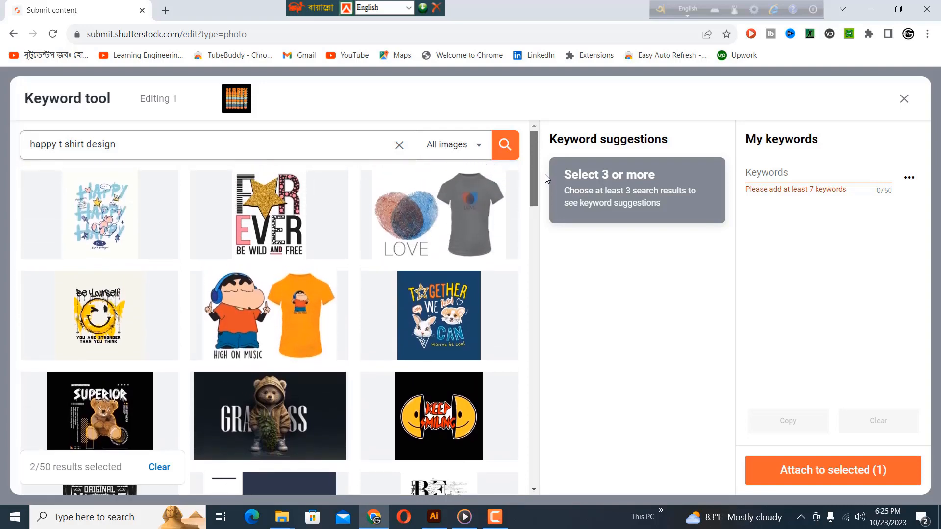
{"action": "scroll", "coordinate": [544, 181], "scroll_direction": "down", "scroll_amount": 1}
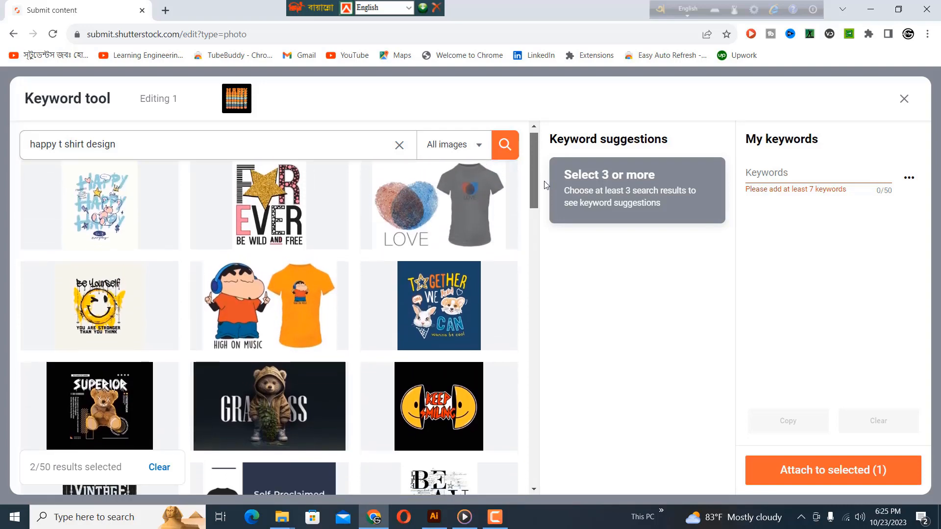
{"action": "left_click_drag", "start_coordinate": [544, 181], "coordinate": [539, 185]}
{"action": "scroll", "coordinate": [98, 218], "scroll_direction": "up", "scroll_amount": 1}
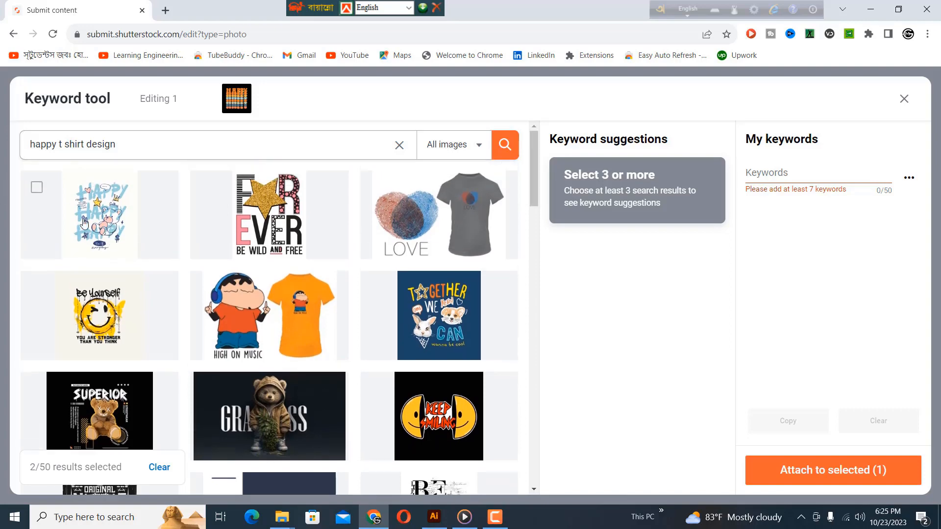
{"action": "left_click", "coordinate": [36, 187]}
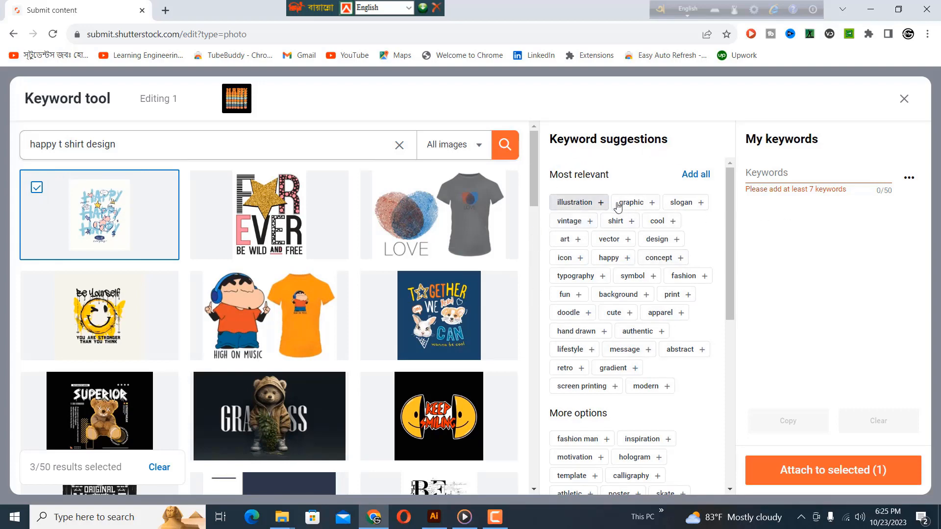
Add the suggested keywords "illustration", "graphic", "vintage", "vector" and "art" to the keyword list.
{"action": "left_click", "coordinate": [574, 201]}
{"action": "left_click", "coordinate": [573, 204]}
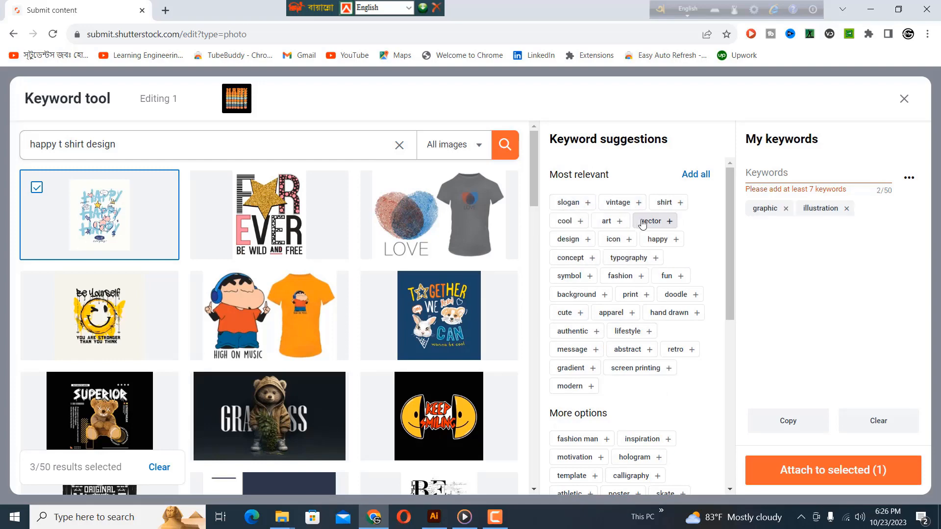
{"action": "left_click", "coordinate": [616, 207]}
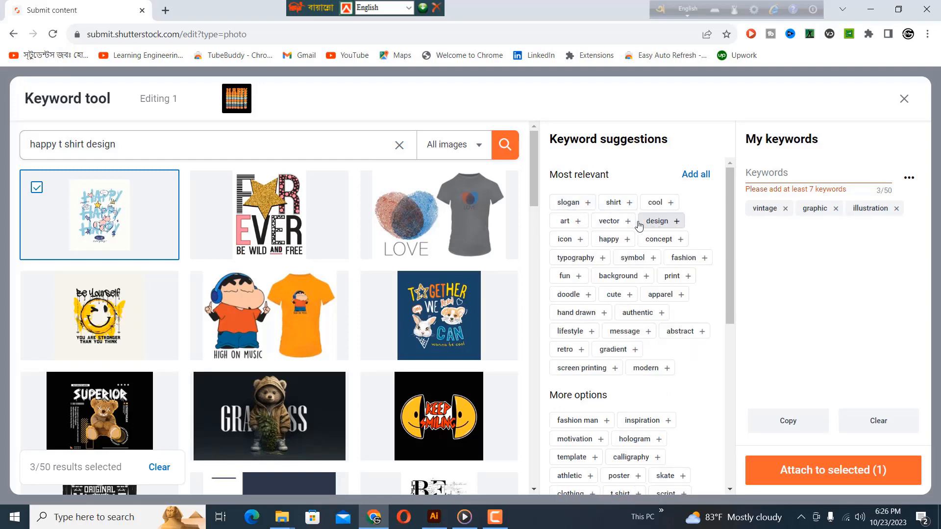
{"action": "left_click", "coordinate": [608, 221]}
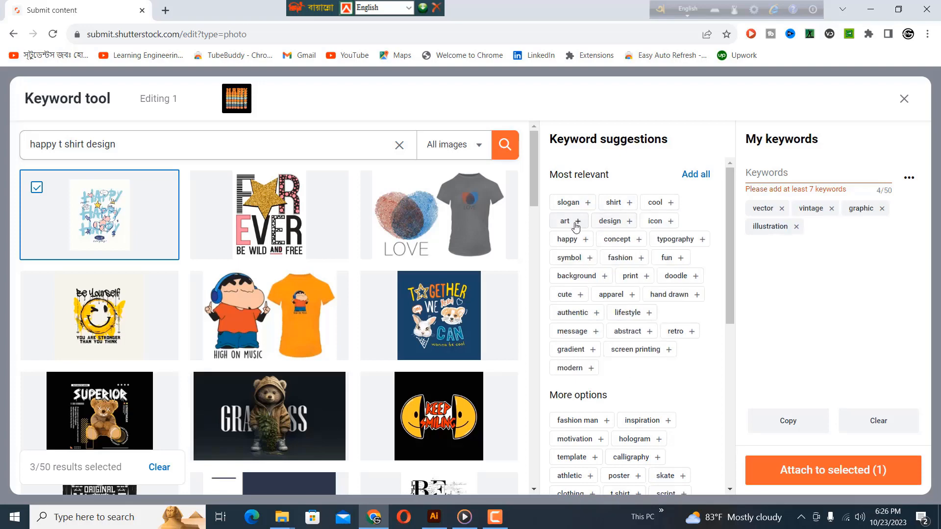
{"action": "left_click", "coordinate": [565, 221]}
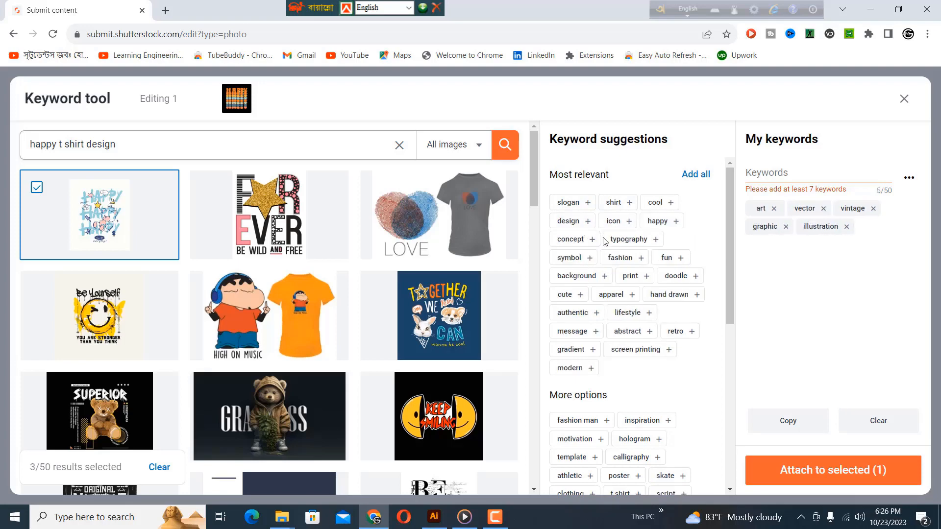
Add the suggested keywords "design", "concept", "fashion", "hand drawn", "typography" and "shirt" to the list.
{"action": "left_click", "coordinate": [580, 227]}
{"action": "left_click", "coordinate": [662, 222]}
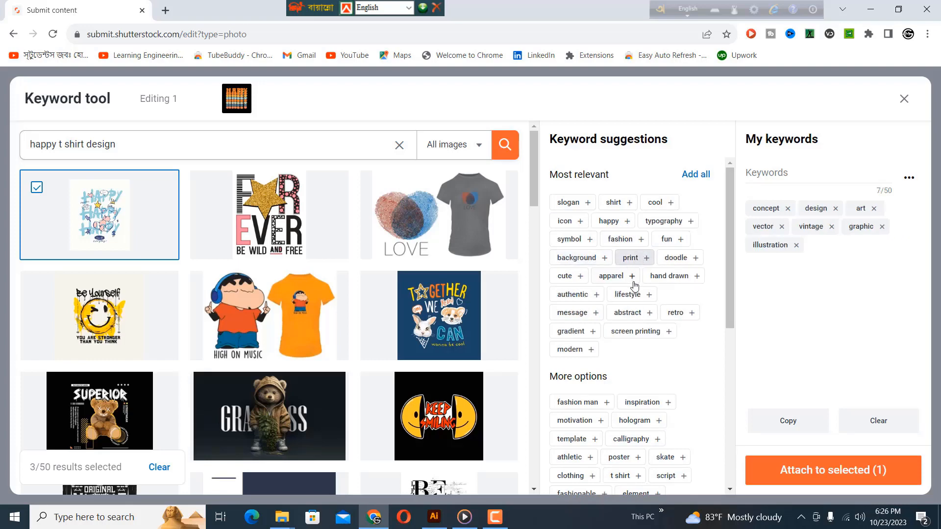
{"action": "left_click", "coordinate": [621, 240]}
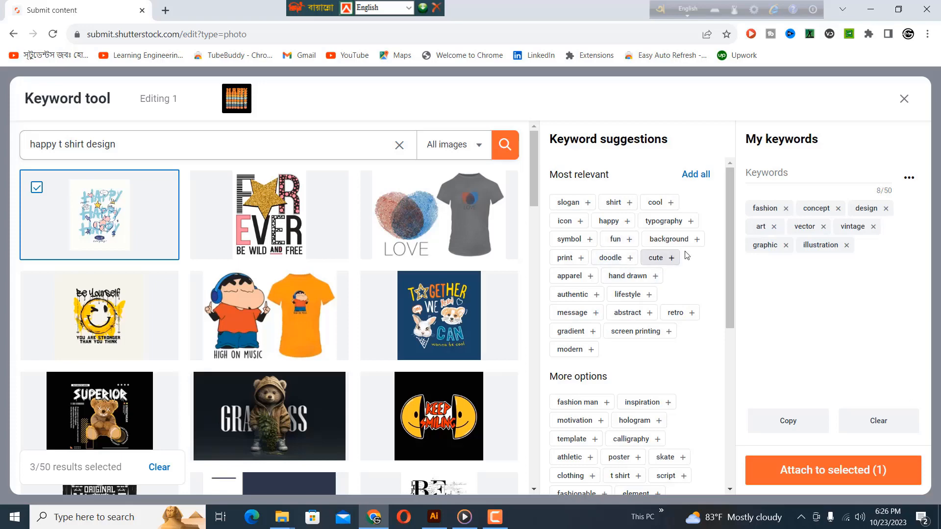
{"action": "left_click", "coordinate": [626, 279]}
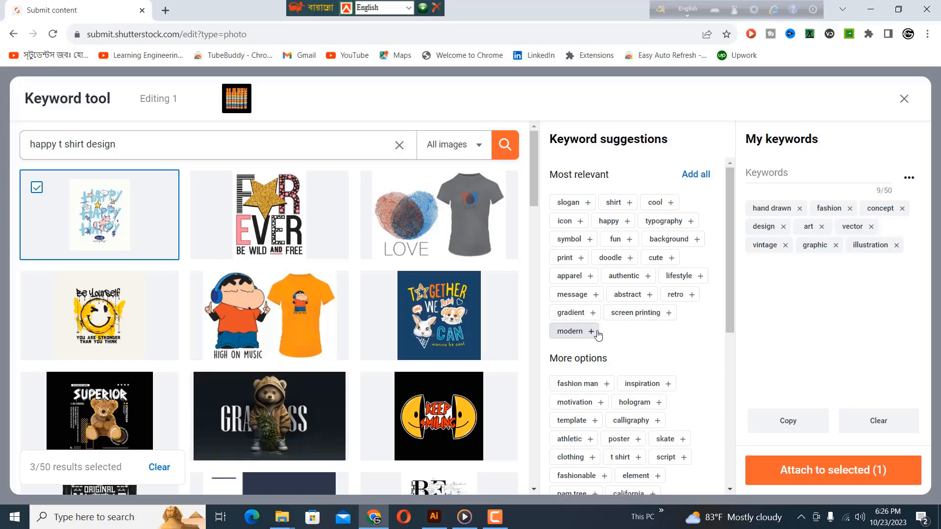
{"action": "left_click", "coordinate": [655, 223]}
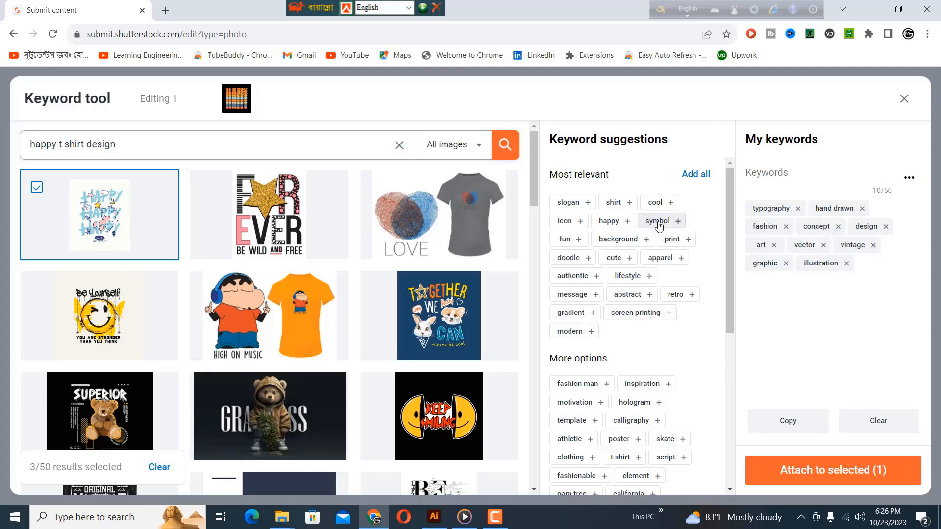
{"action": "left_click", "coordinate": [610, 207]}
Add "t shirt", "graphic t shirt", "summer vector" and "typographic" from the additional keyword suggestions.
{"action": "scroll", "coordinate": [654, 279], "scroll_direction": "down", "scroll_amount": 3}
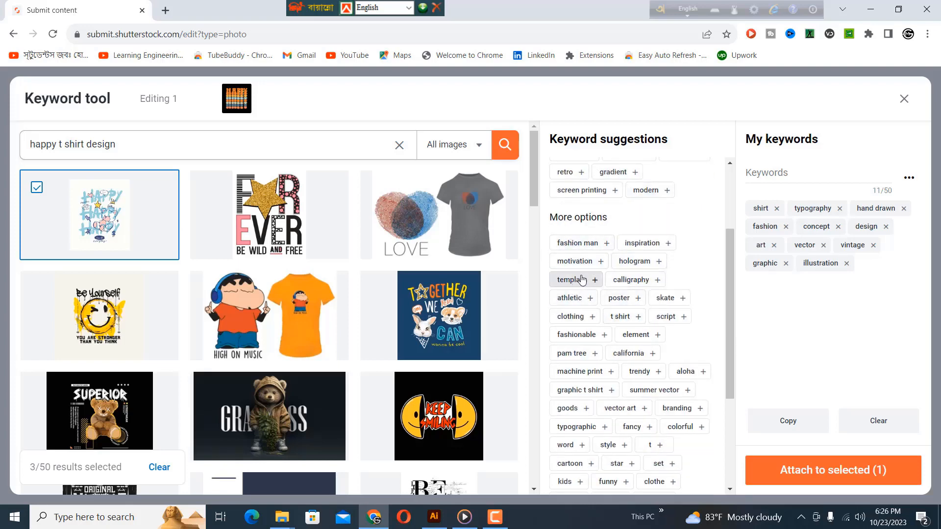
{"action": "left_click", "coordinate": [621, 318]}
{"action": "scroll", "coordinate": [647, 303], "scroll_direction": "down", "scroll_amount": 1}
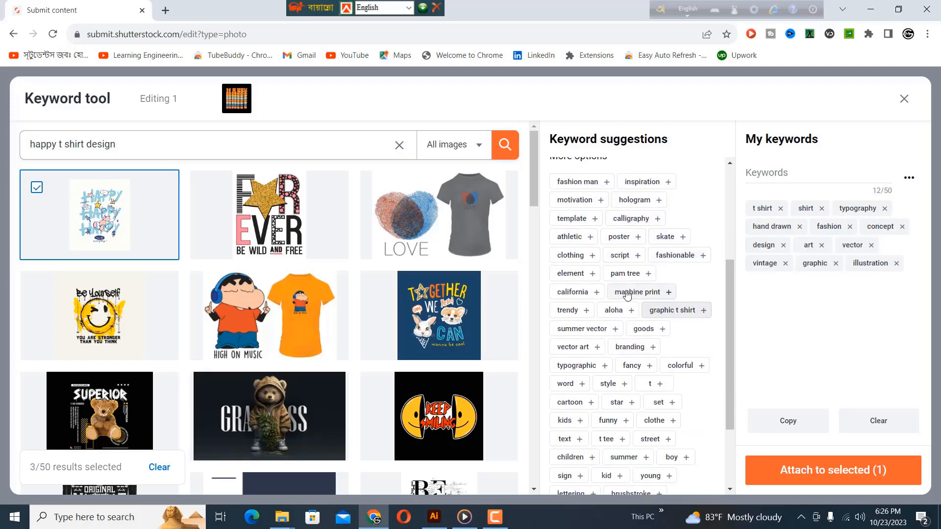
{"action": "left_click", "coordinate": [667, 311]}
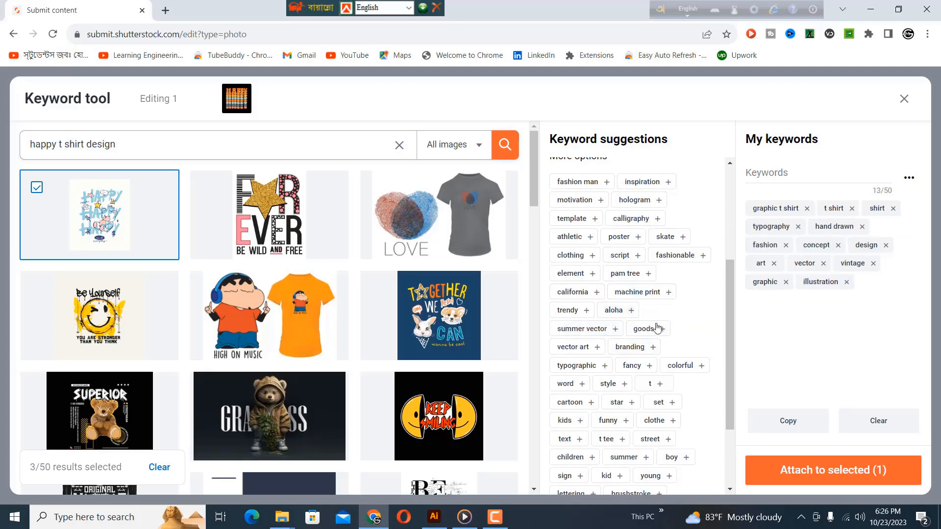
{"action": "left_click", "coordinate": [566, 333]}
{"action": "scroll", "coordinate": [681, 365], "scroll_direction": "down", "scroll_amount": 2}
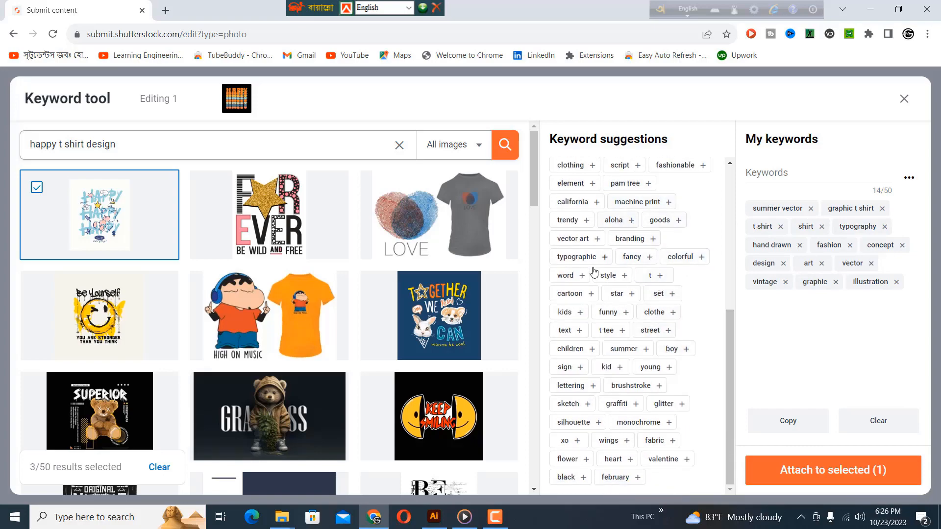
{"action": "left_click", "coordinate": [579, 258]}
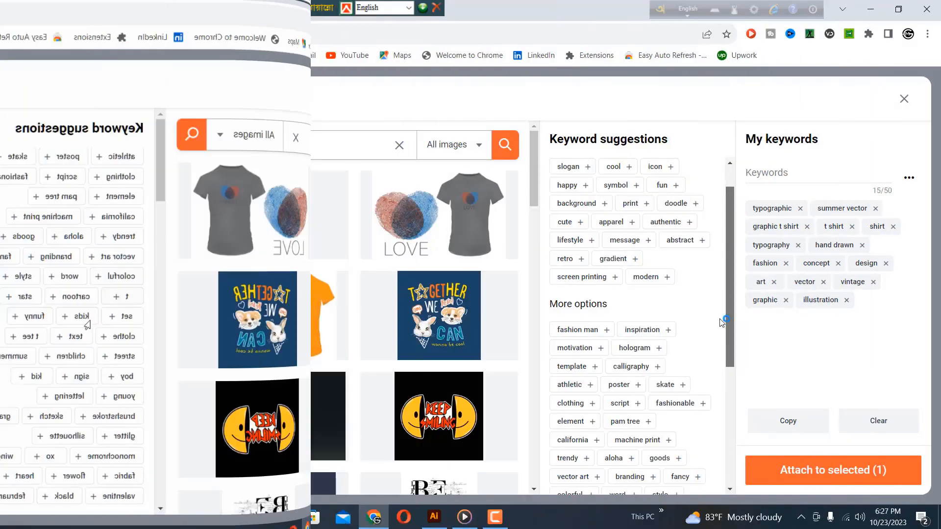
Attach the collected keywords to the selected sutter-2.eps vector and open the list of pending submissions.
{"action": "left_click_drag", "start_coordinate": [719, 321], "coordinate": [721, 326]}
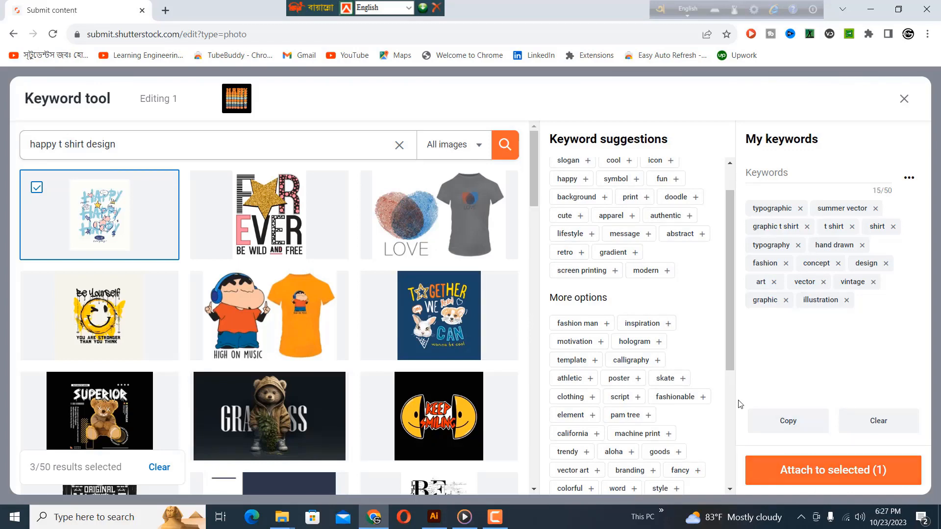
{"action": "left_click", "coordinate": [802, 471]}
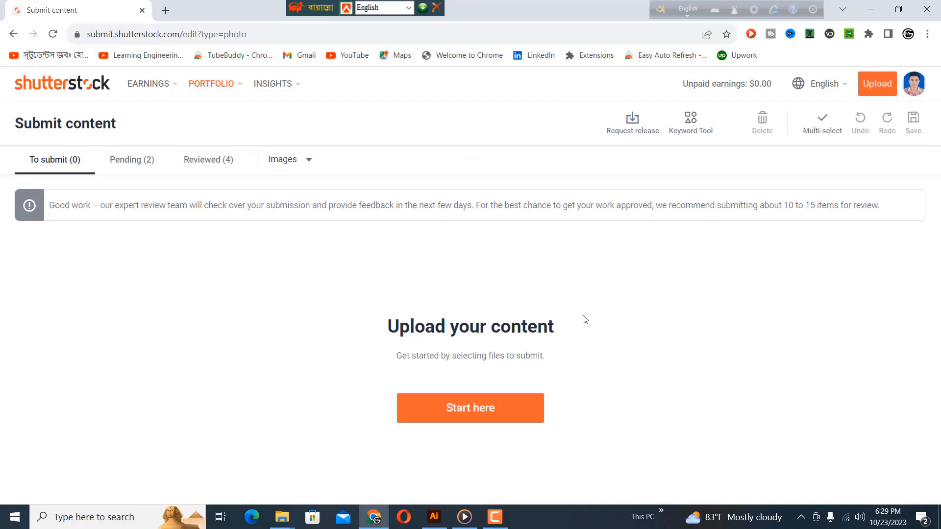
{"action": "left_click", "coordinate": [114, 160]}
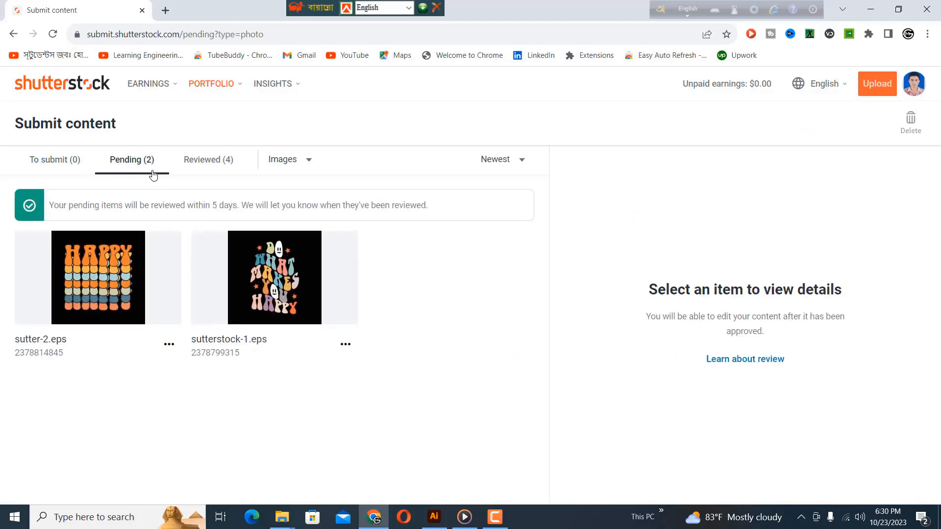